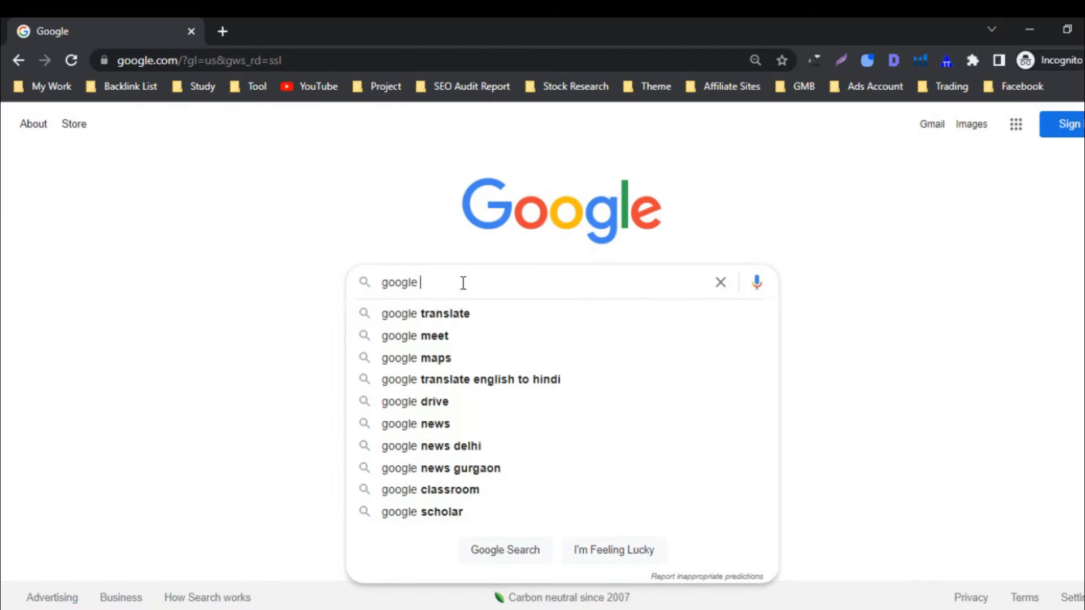
Search Google for "google keyword planner" and open the ads.google.com result "Choose the Right Keywords with Our Research Tools".
type("key")
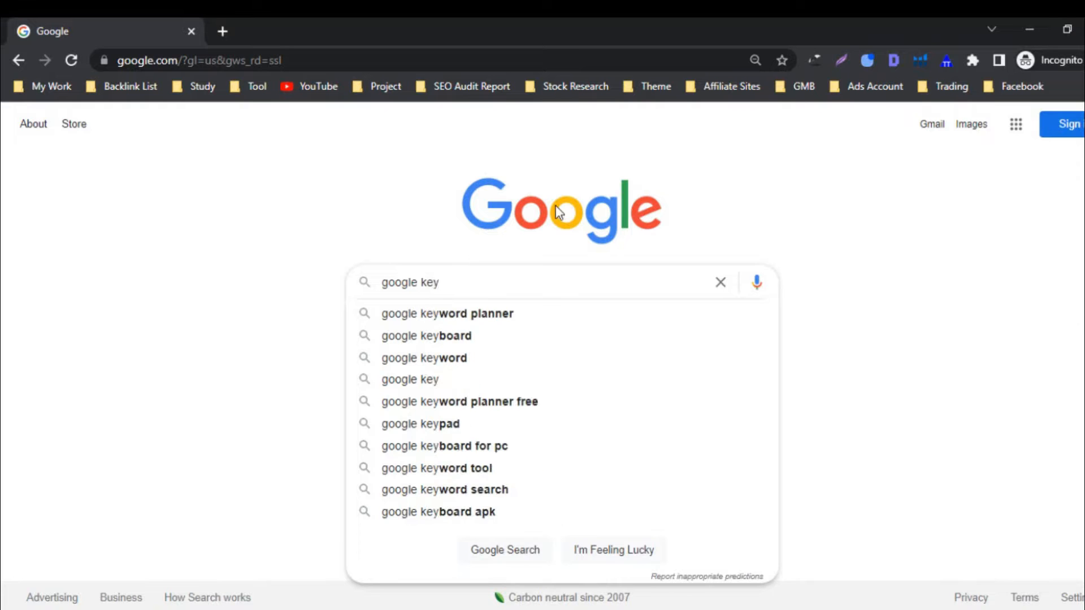
left_click(483, 319)
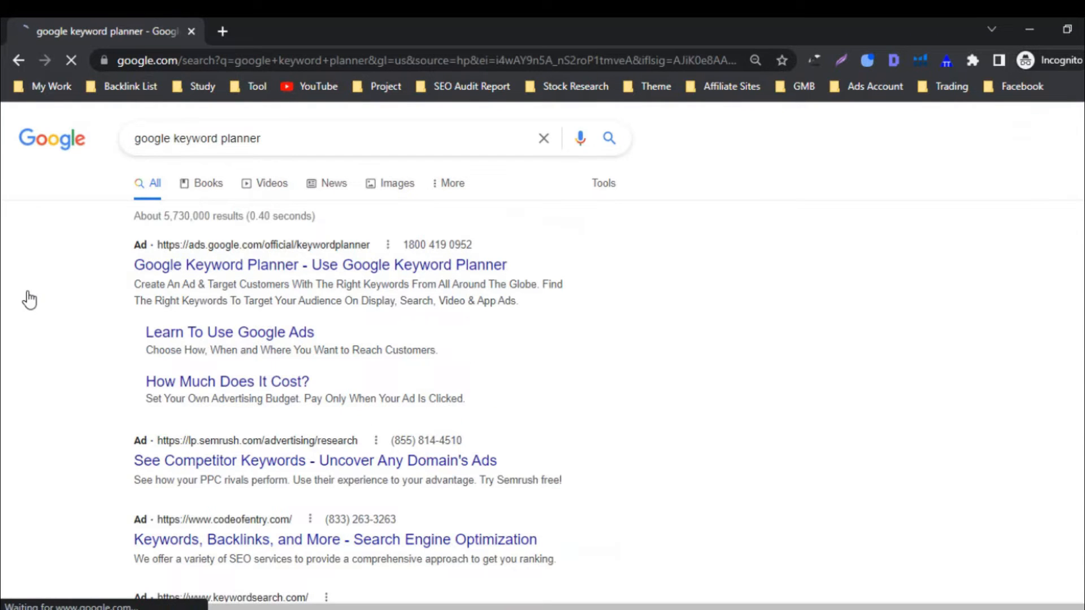
scroll(30, 298, "down", 5)
scroll(31, 298, "up", 5)
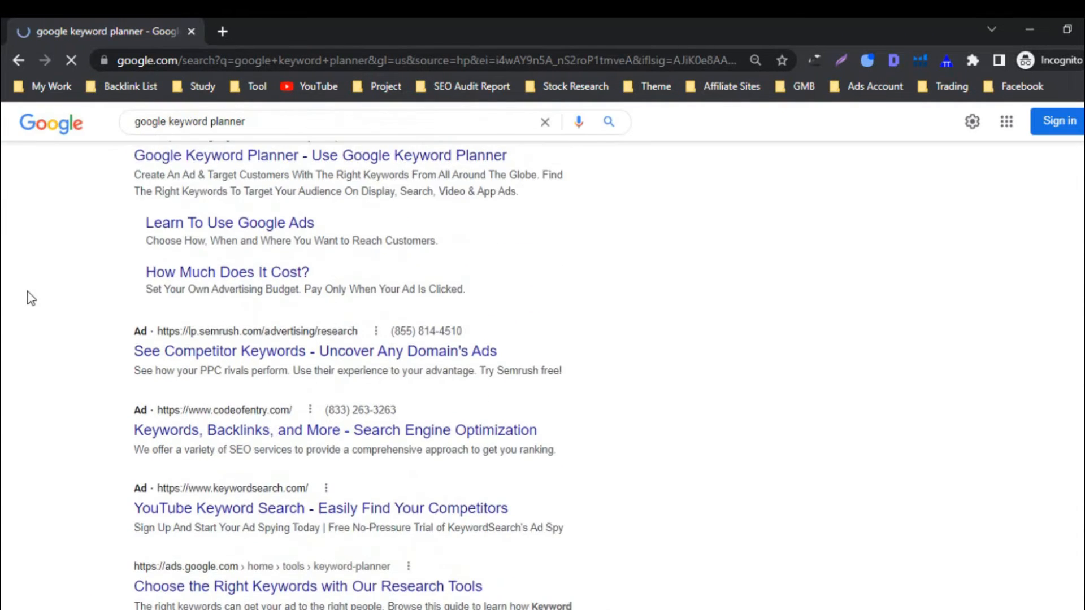
scroll(178, 441, "down", 2)
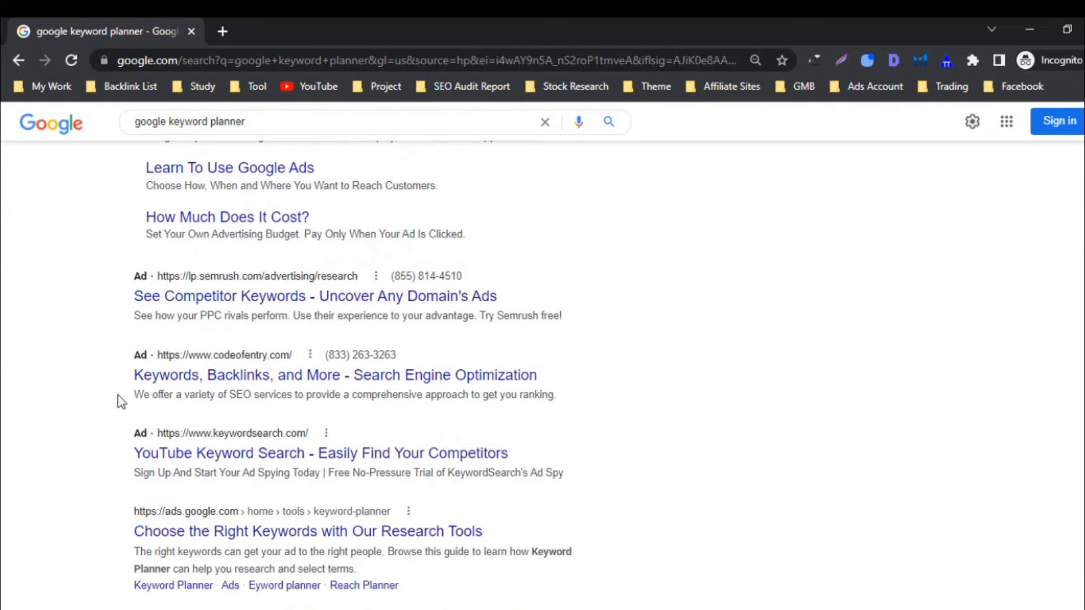
scroll(112, 394, "down", 1)
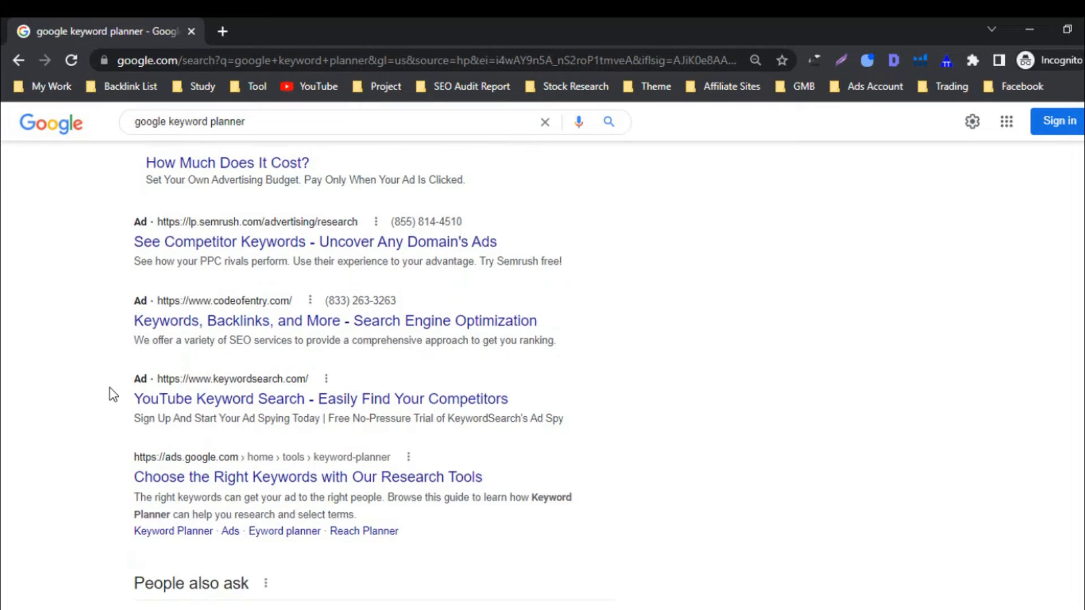
scroll(110, 393, "down", 2)
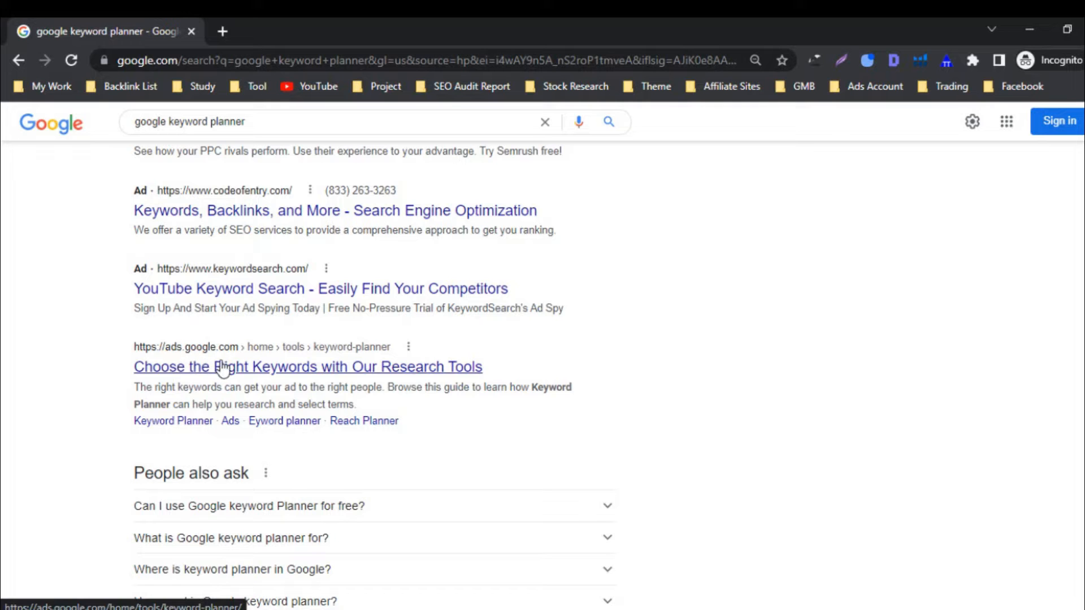
left_click(249, 370)
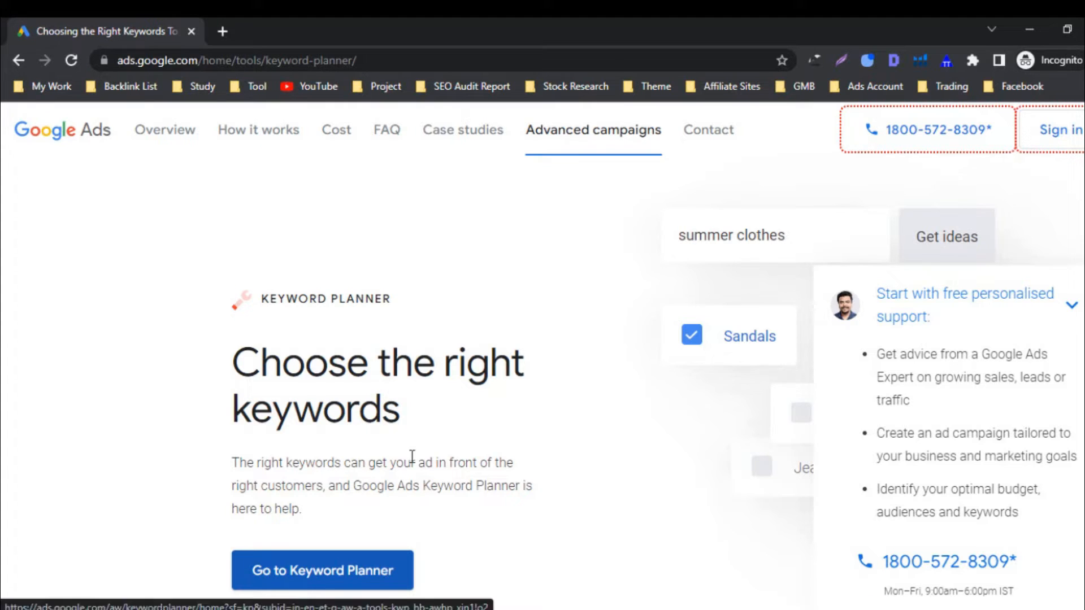
Collapse the support pop-up and sign in to Google Ads with the account's e-mail and password.
left_click(1072, 302)
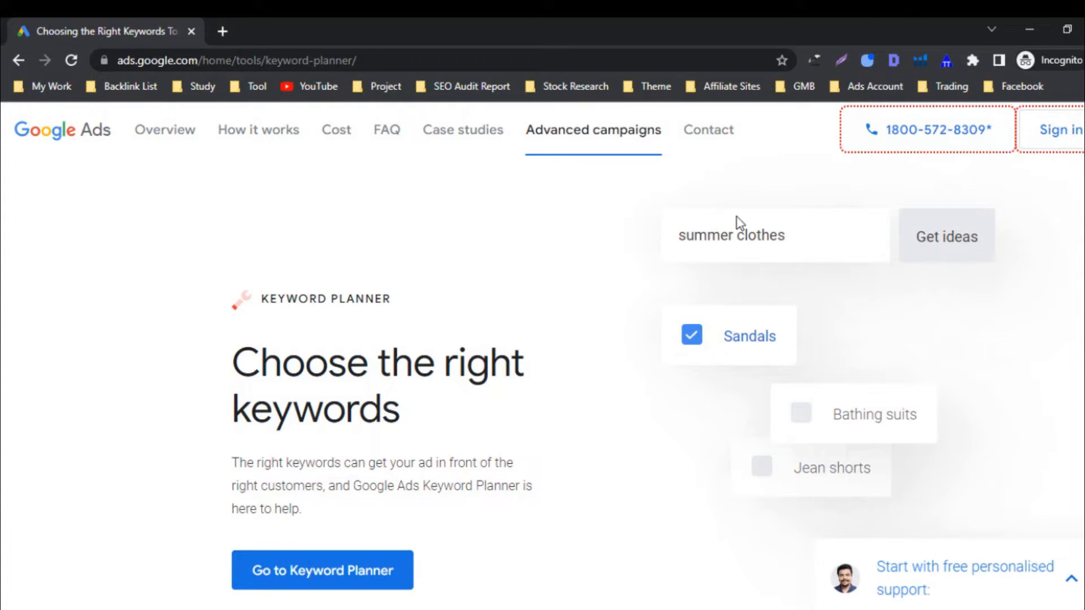
left_click(1047, 135)
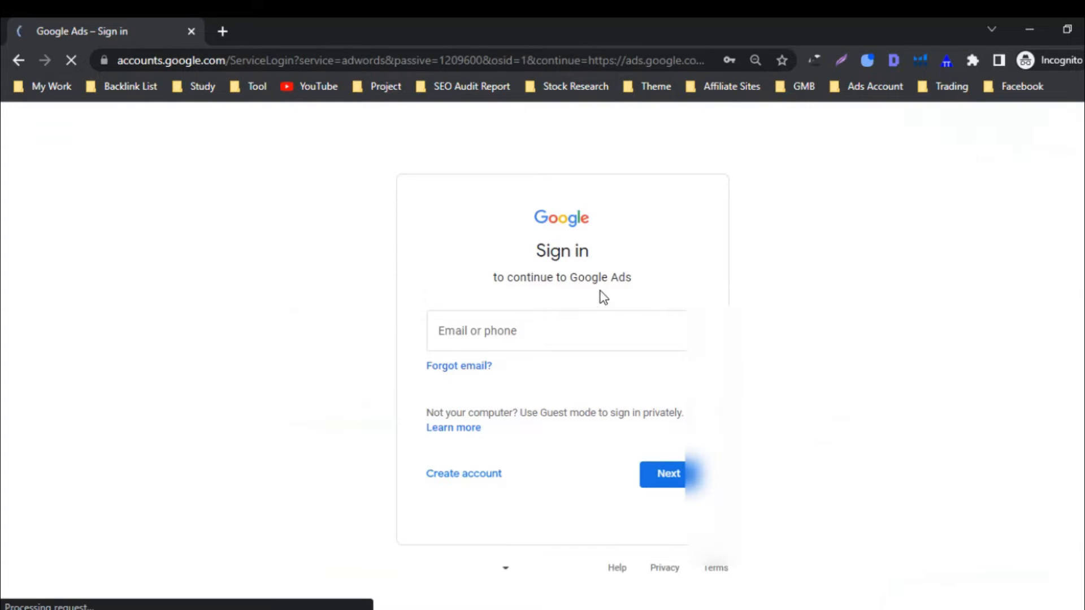
left_click(481, 334)
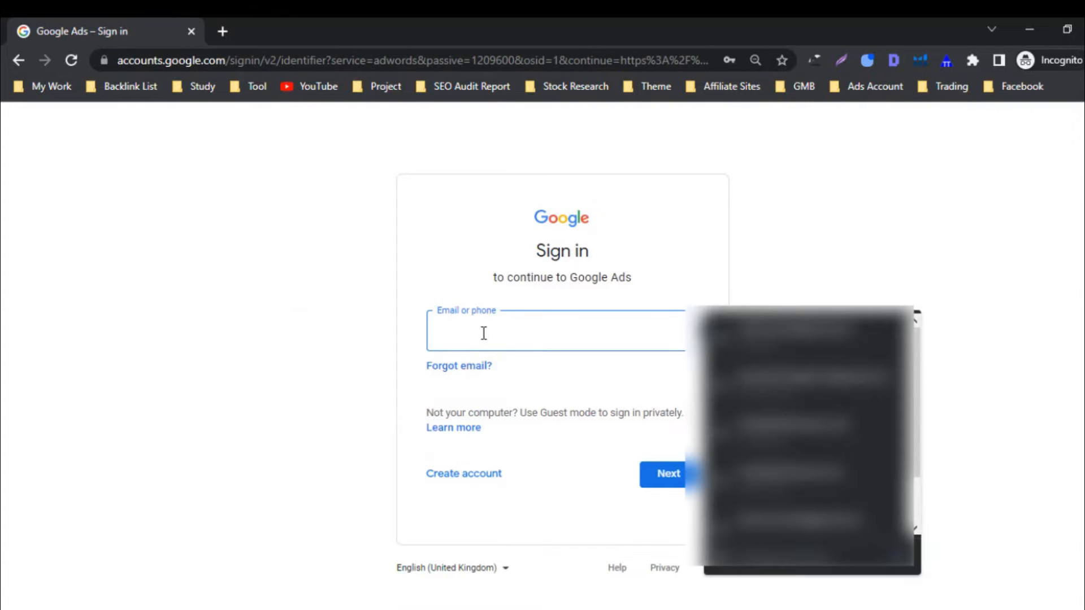
left_click(196, 326)
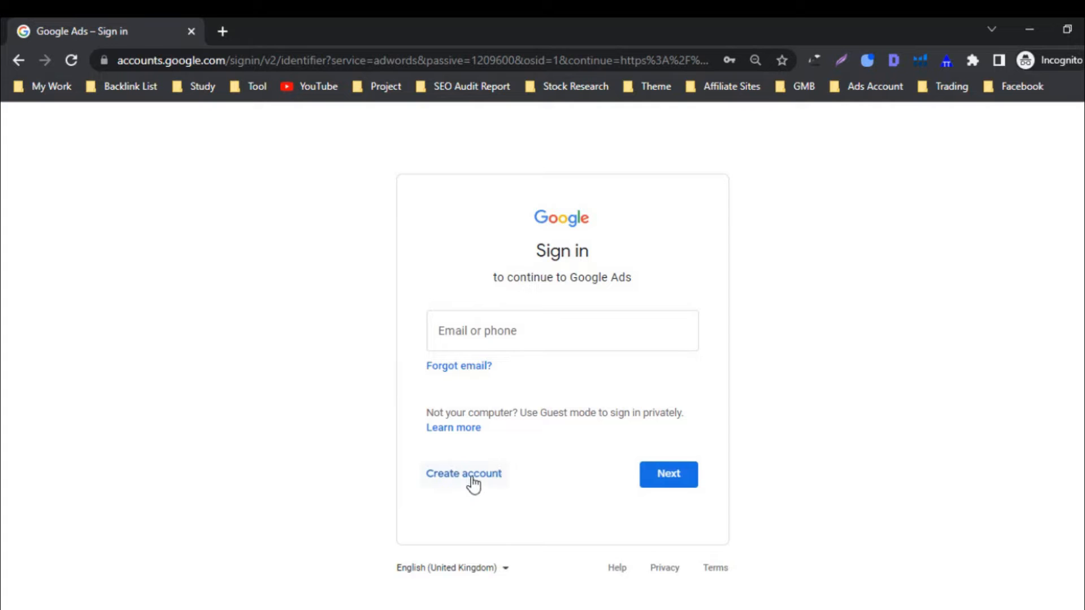
left_click(498, 344)
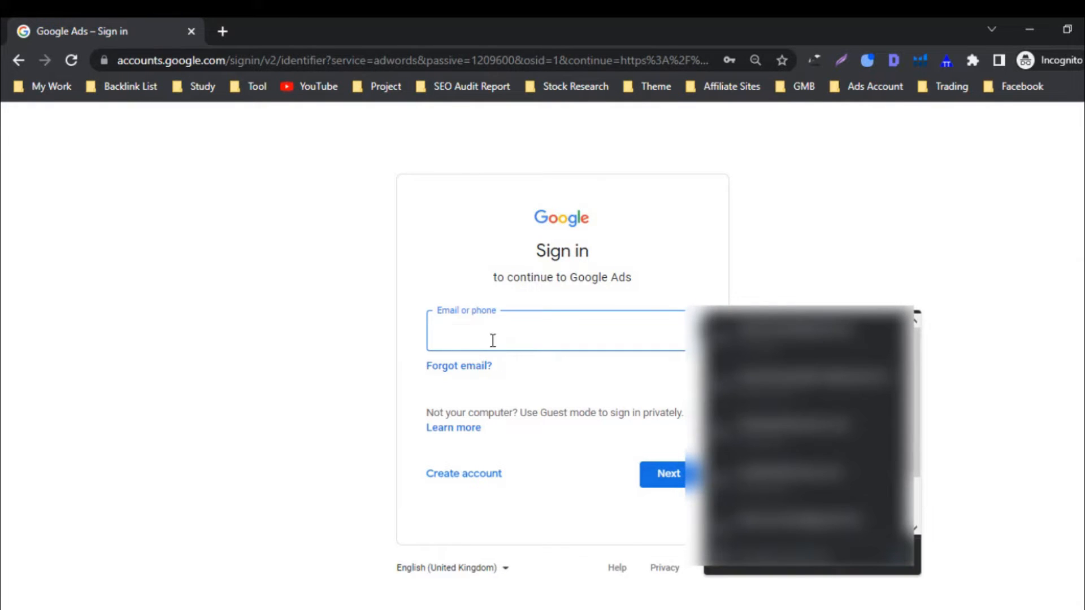
left_click(252, 322)
left_click(501, 316)
key("ctrl+v")
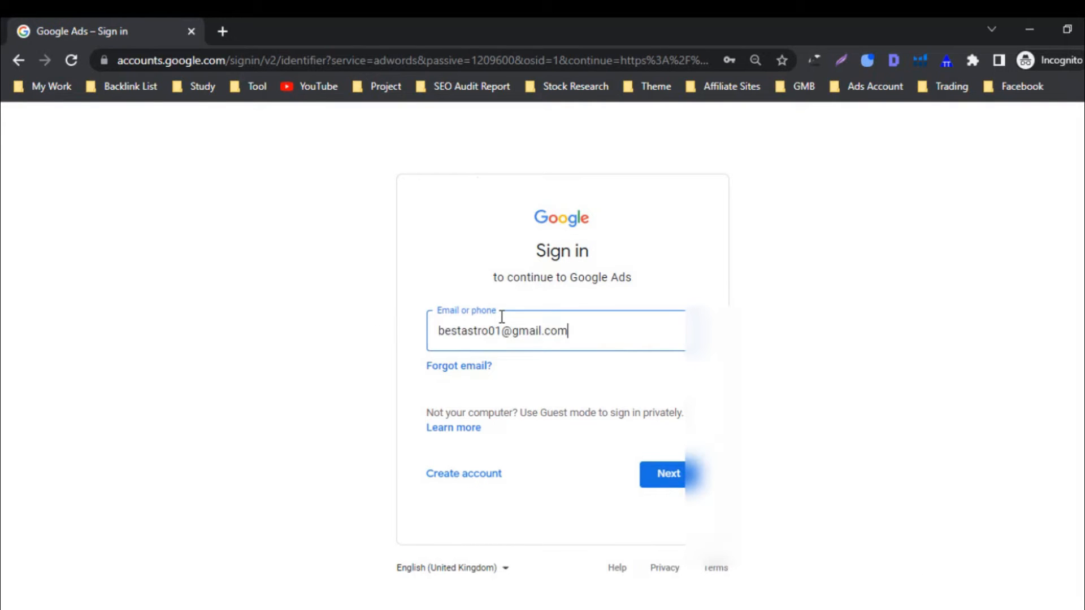
left_click(680, 479)
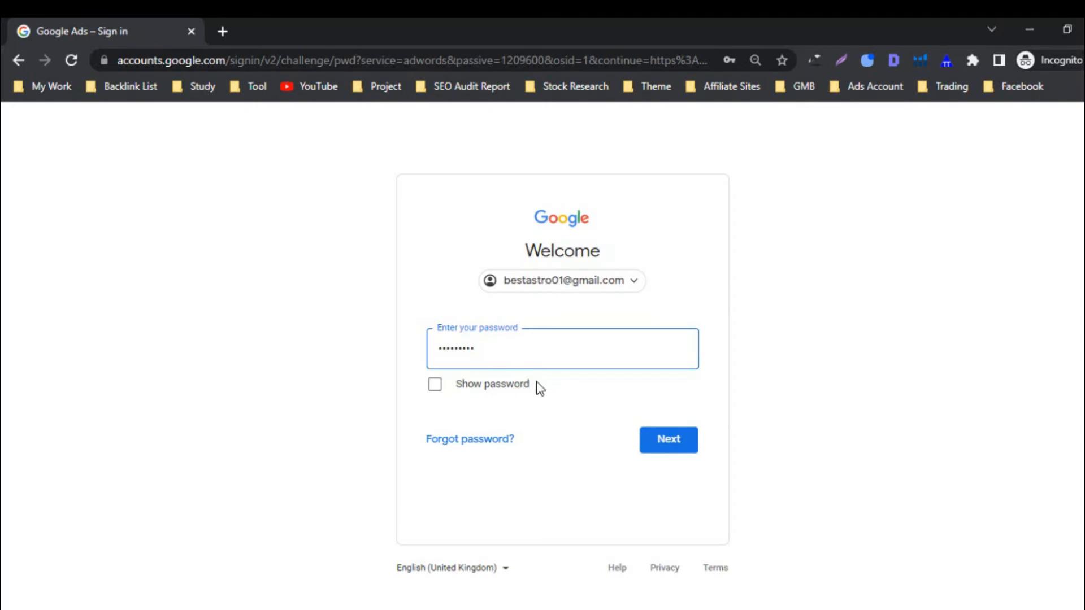
left_click(666, 444)
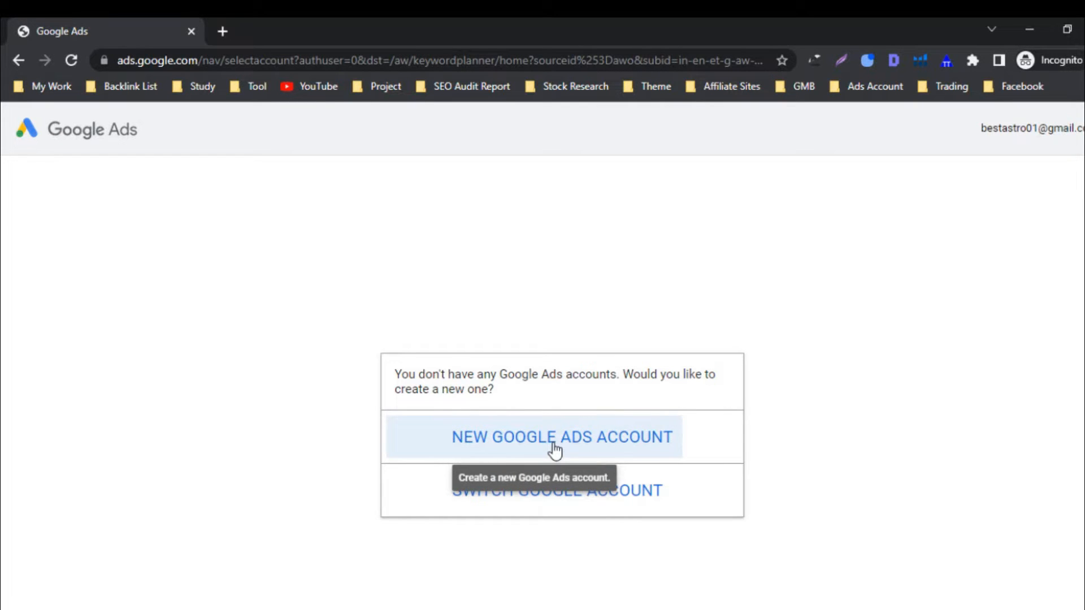
Start a new Google Ads account and switch its setup to Expert Mode.
left_click(517, 443)
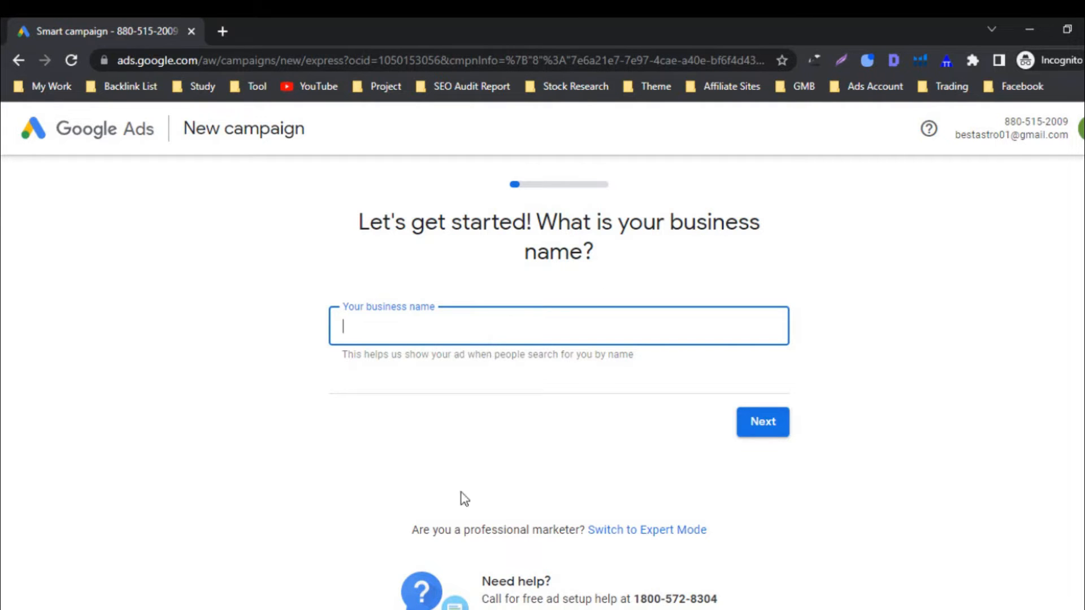
left_click_drag(415, 532, 526, 531)
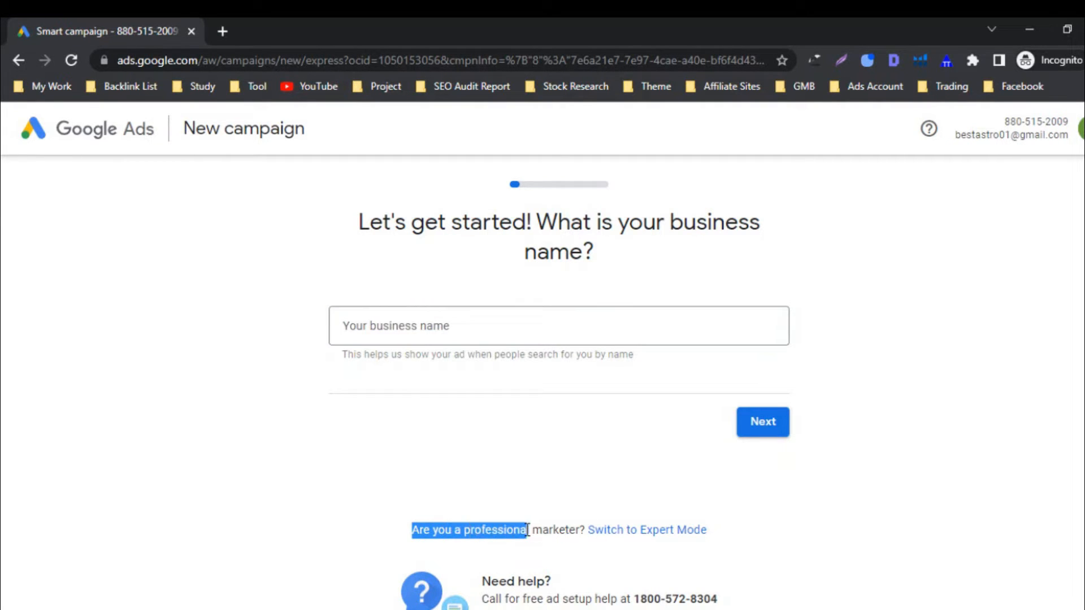
left_click(539, 530)
left_click(666, 531)
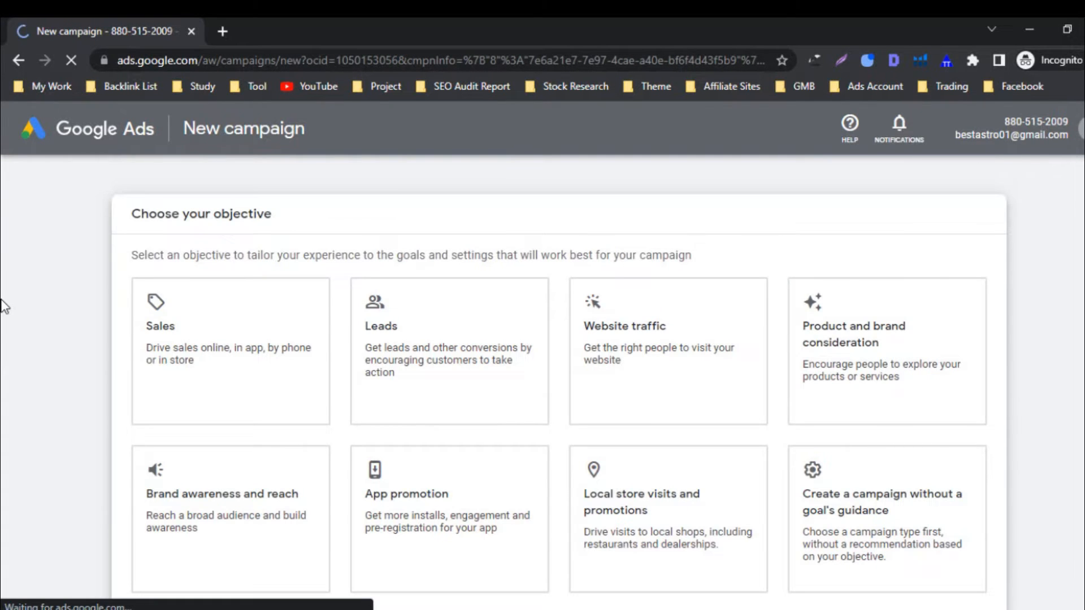
Skip the campaign objectives and choose to create an account without a campaign.
scroll(3, 305, "down", 3)
scroll(5, 306, "down", 3)
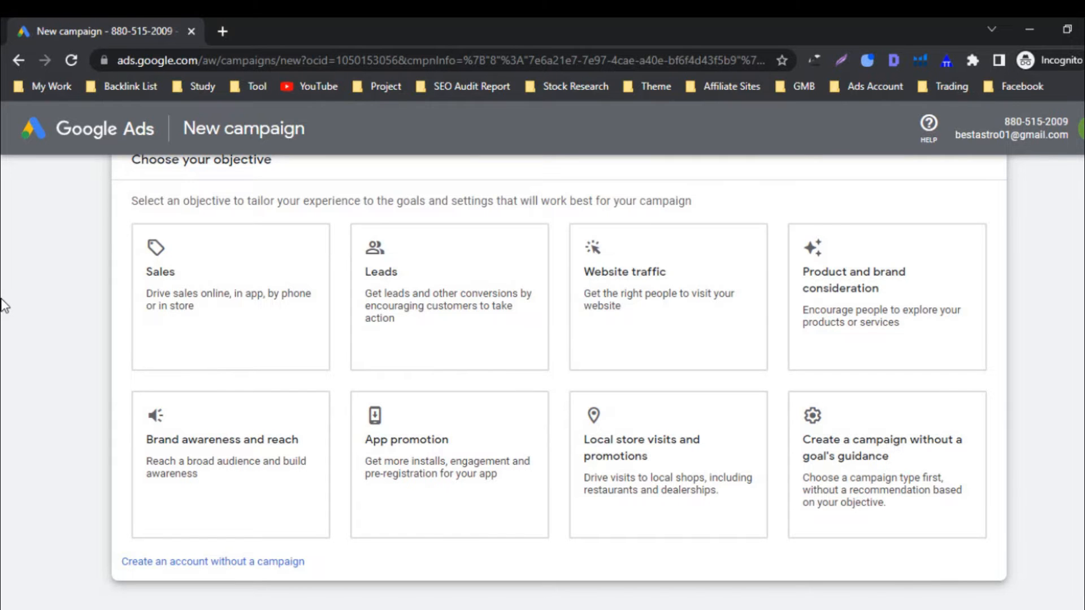
scroll(4, 305, "down", 3)
scroll(106, 353, "up", 3)
scroll(121, 508, "down", 1)
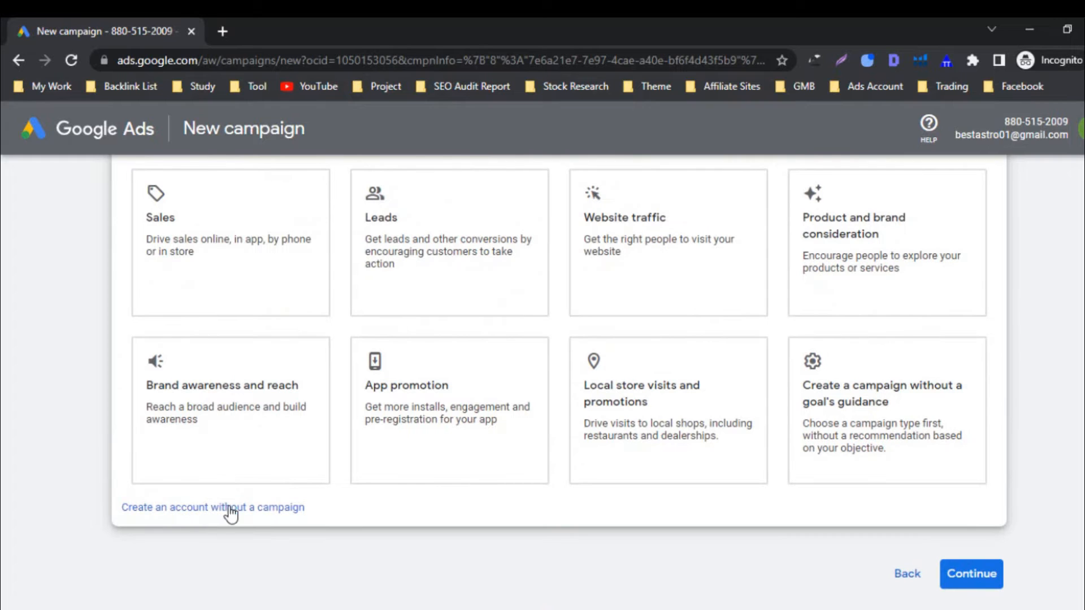
left_click(261, 509)
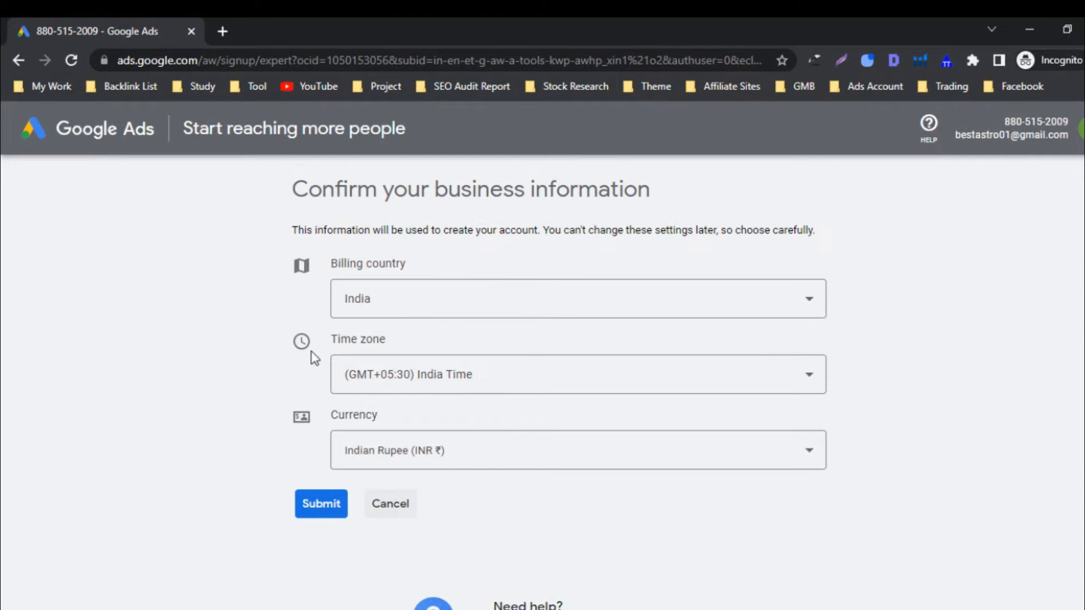
Submit the business information with the preset billing country, time zone and currency.
scroll(314, 357, "down", 2)
scroll(303, 352, "up", 2)
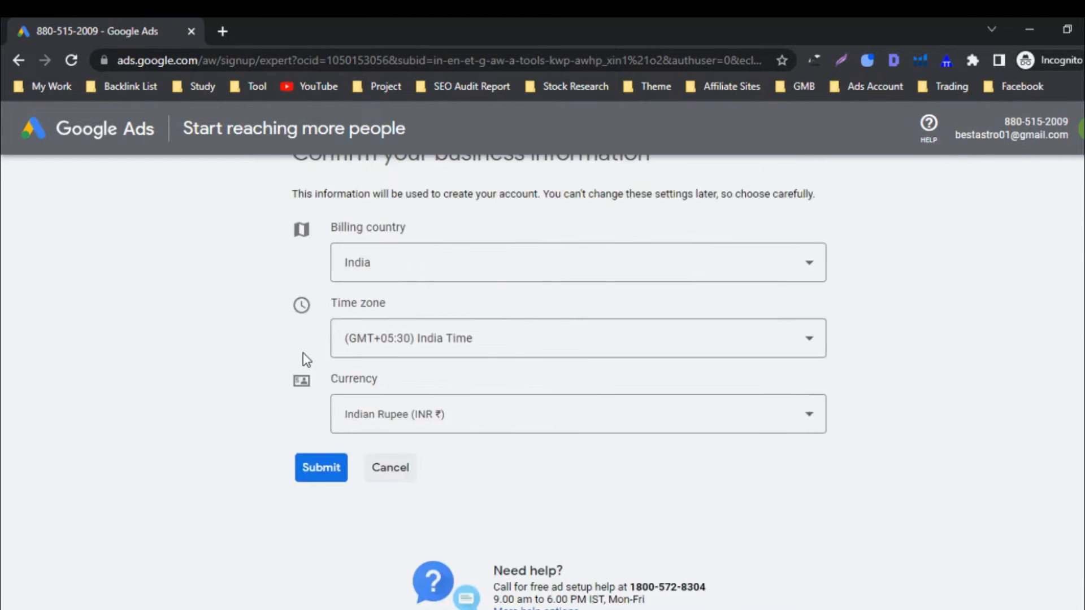
left_click(315, 510)
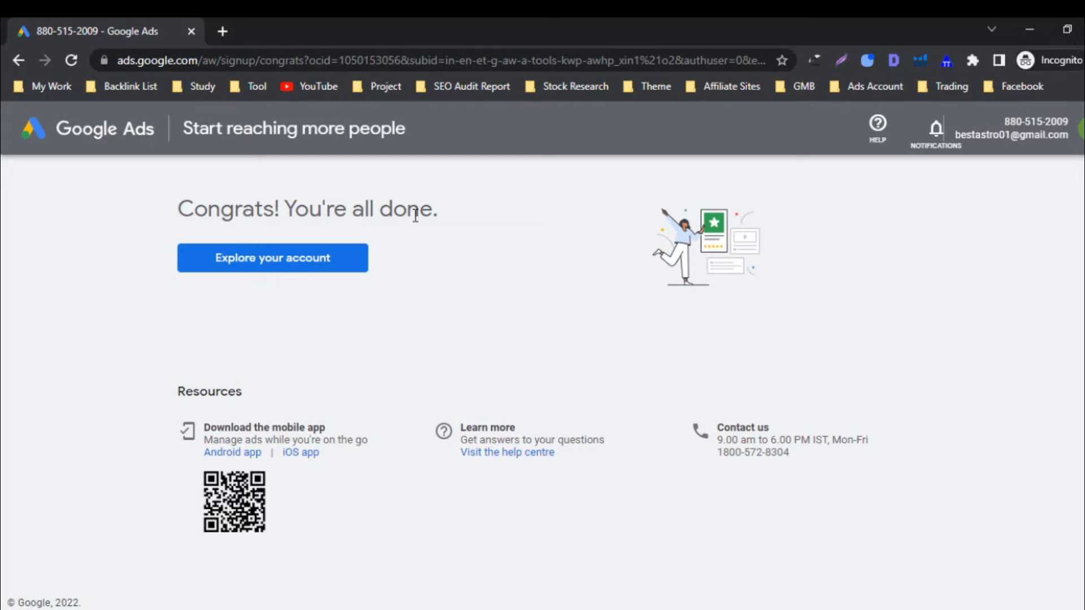
Enter the newly created ads account and open Keyword Planner.
left_click(258, 264)
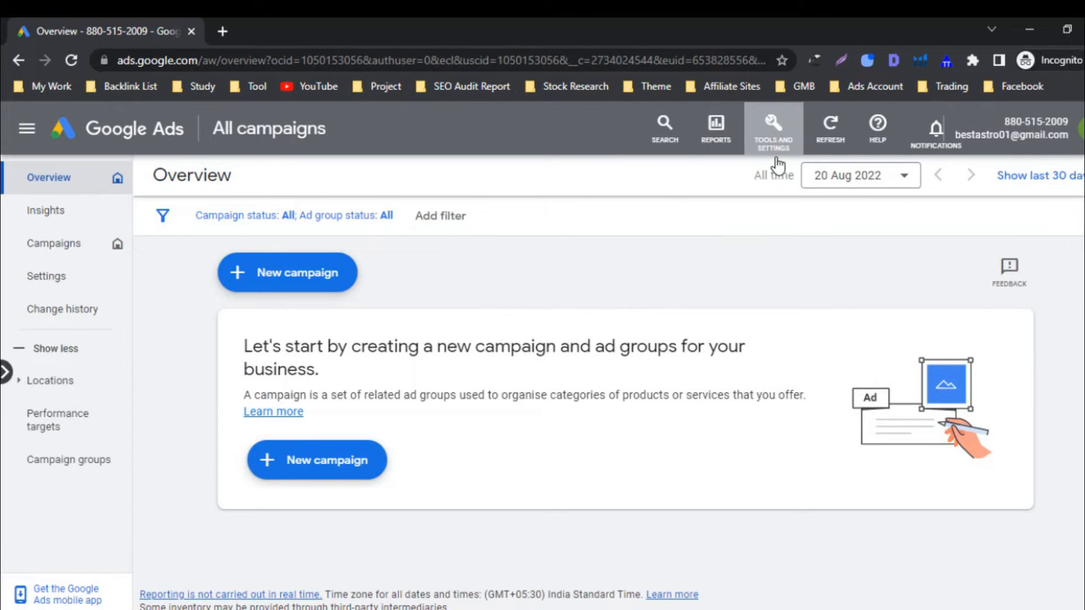
left_click(776, 138)
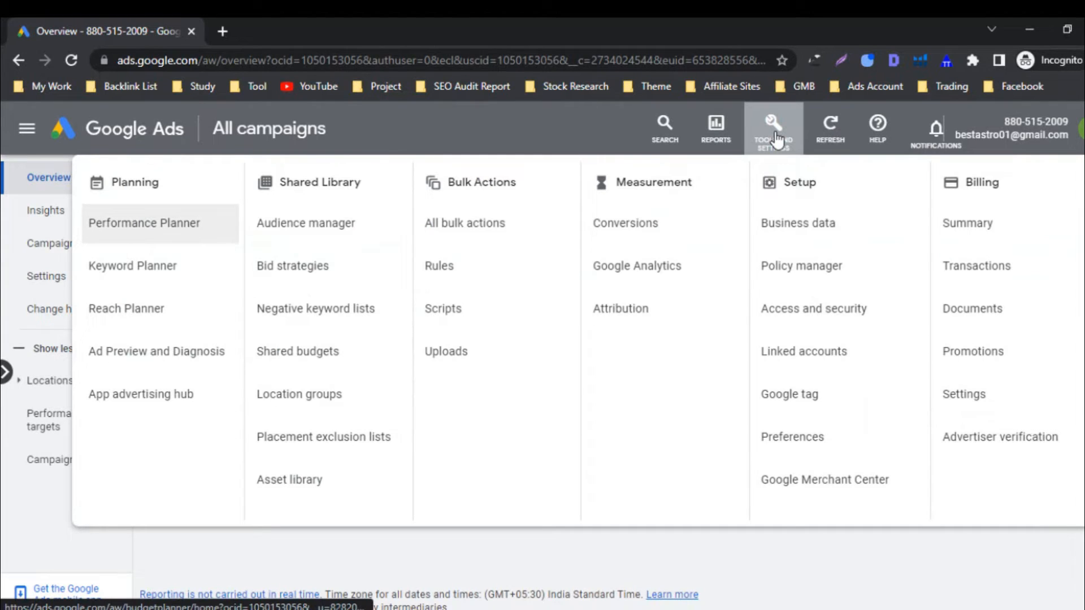
left_click(152, 274)
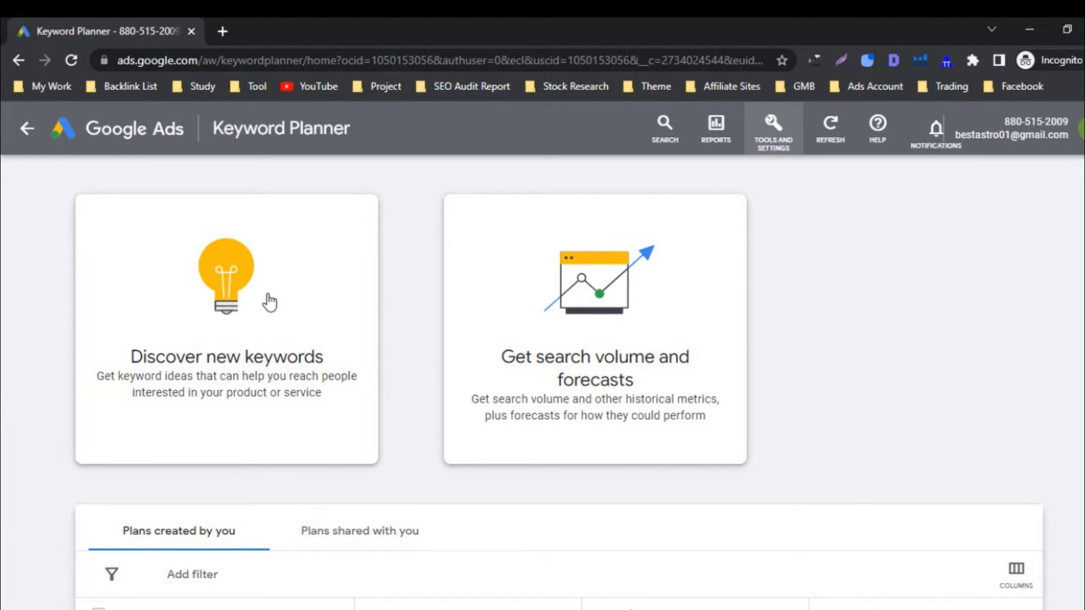
Start discovering new keywords and add "foods", "jeans" and "pants" as the seed keywords.
left_click(210, 365)
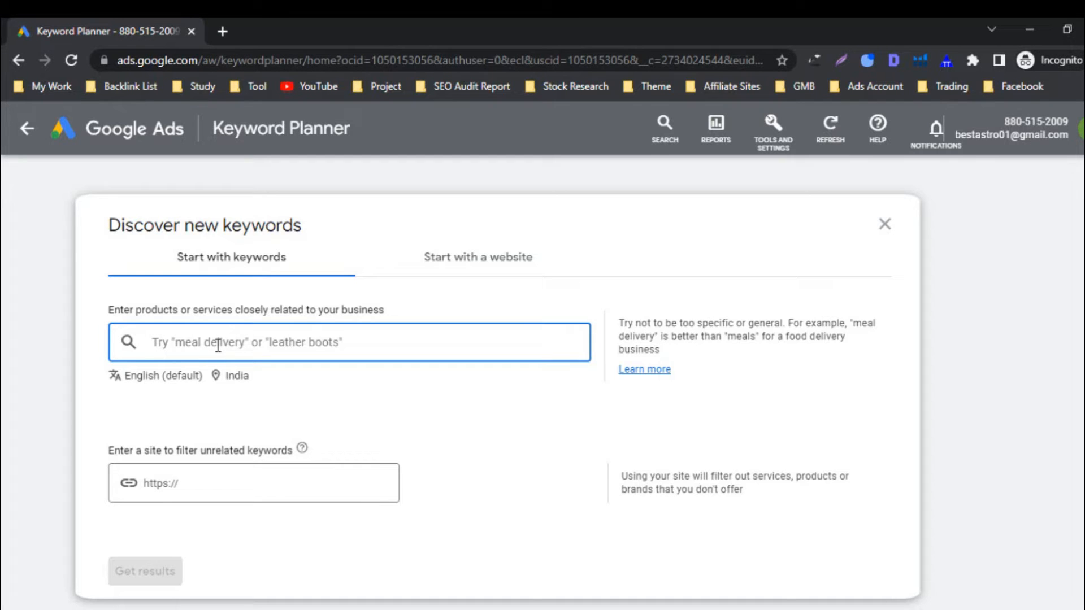
type("foods")
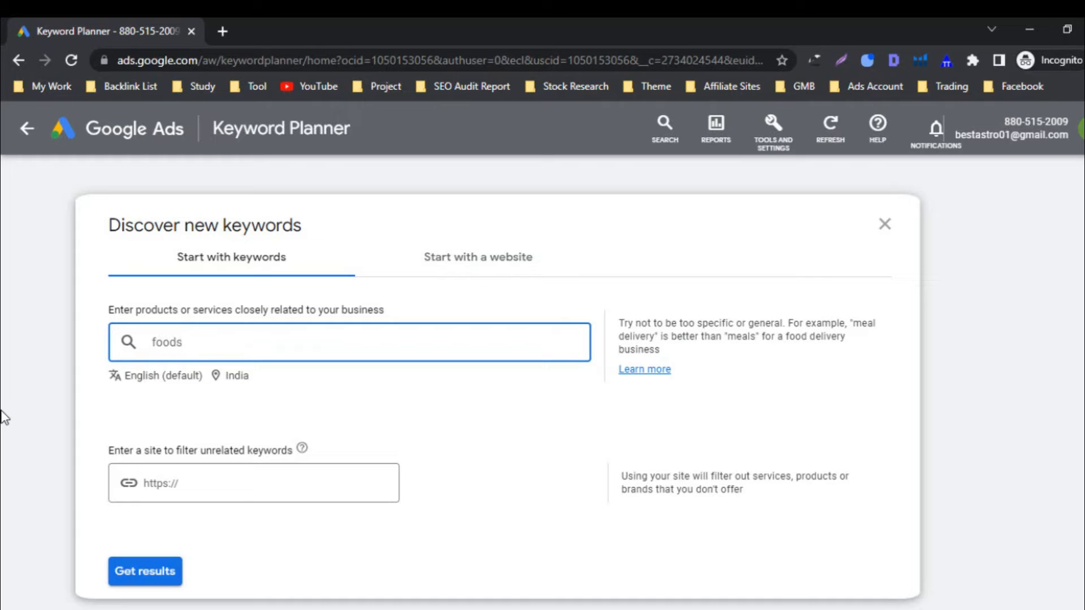
key("Return")
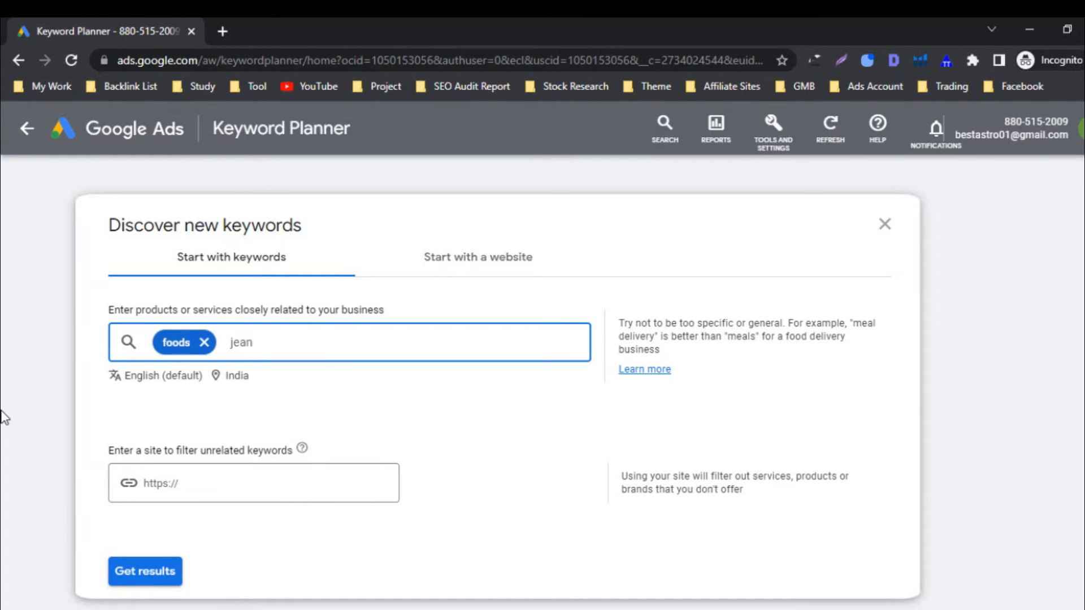
type("jeans")
key("Return")
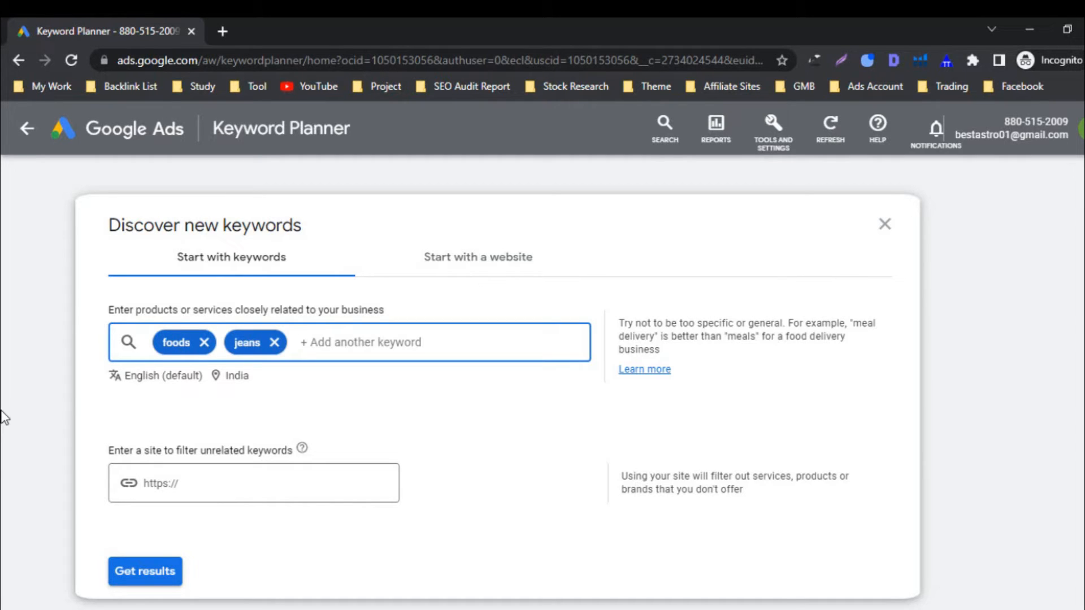
type("pants")
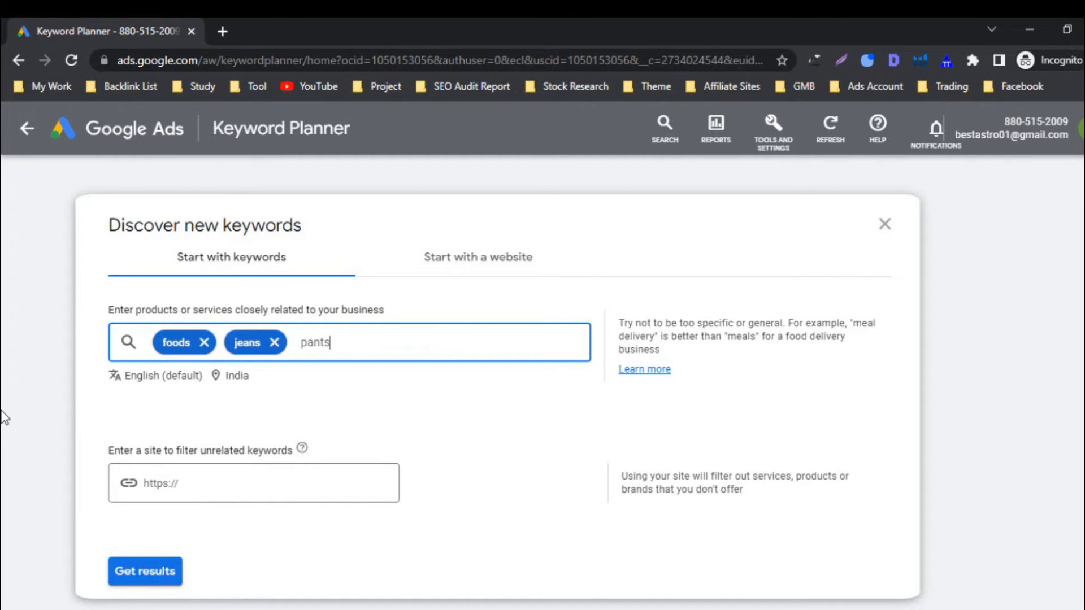
key("Return")
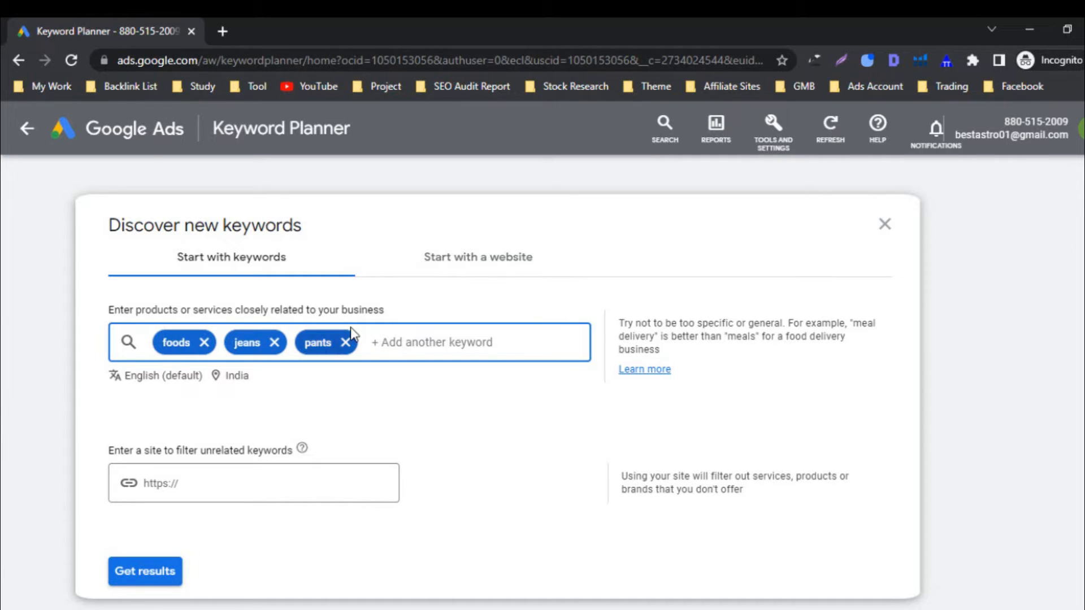
Change the target location to the United States, save it, and get the keyword results.
left_click(237, 377)
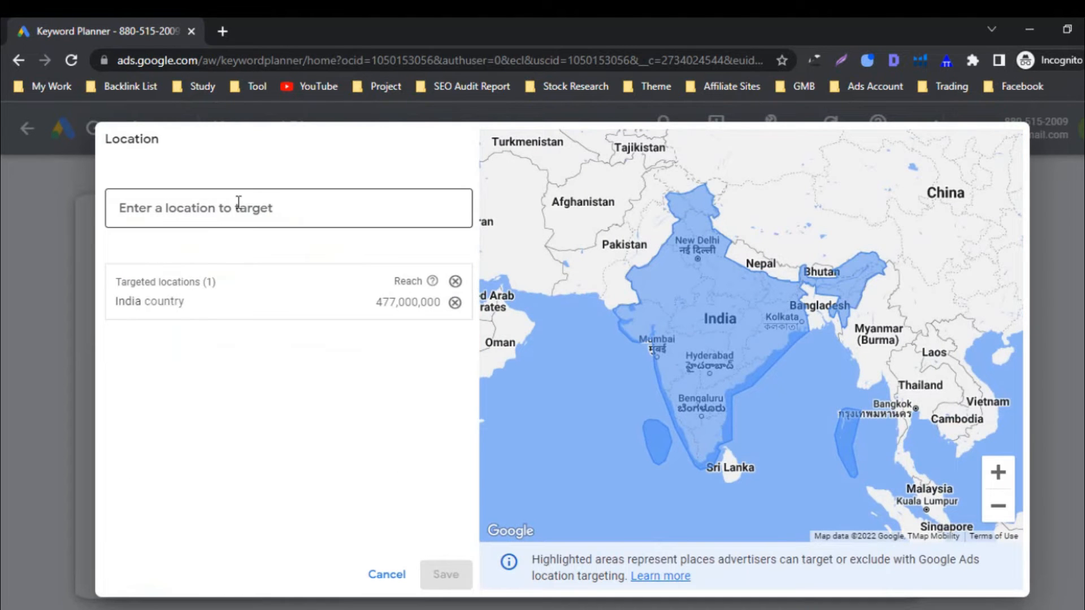
left_click(172, 213)
type("uni")
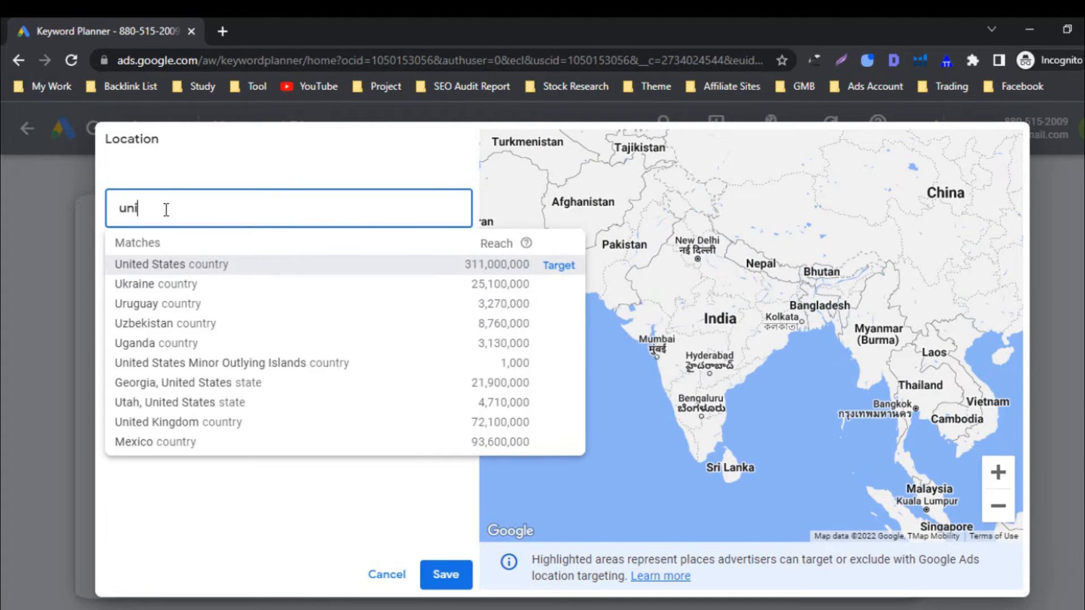
type("ted st")
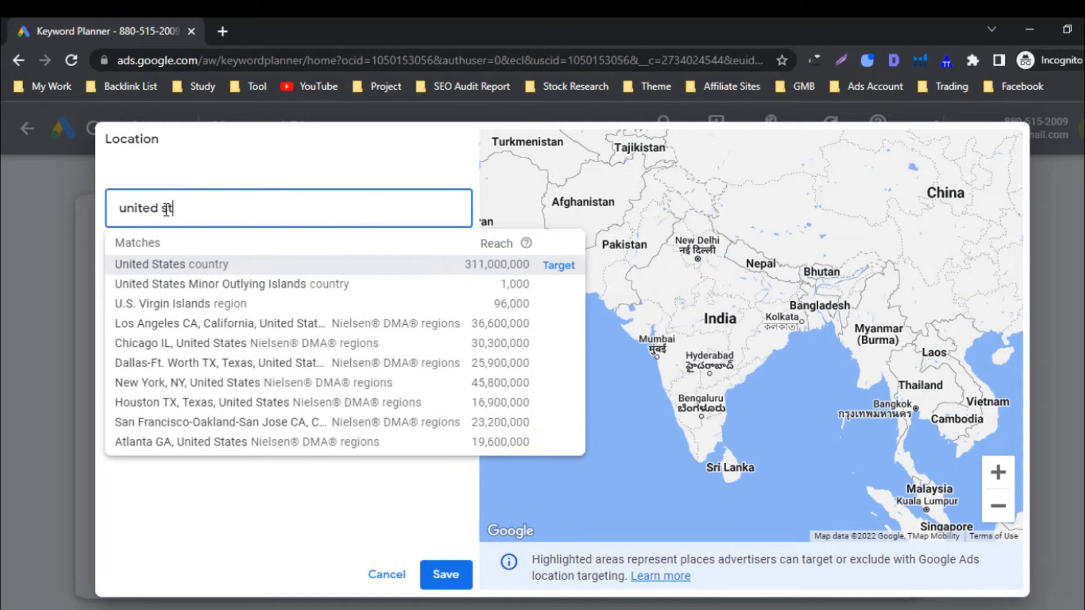
left_click(558, 266)
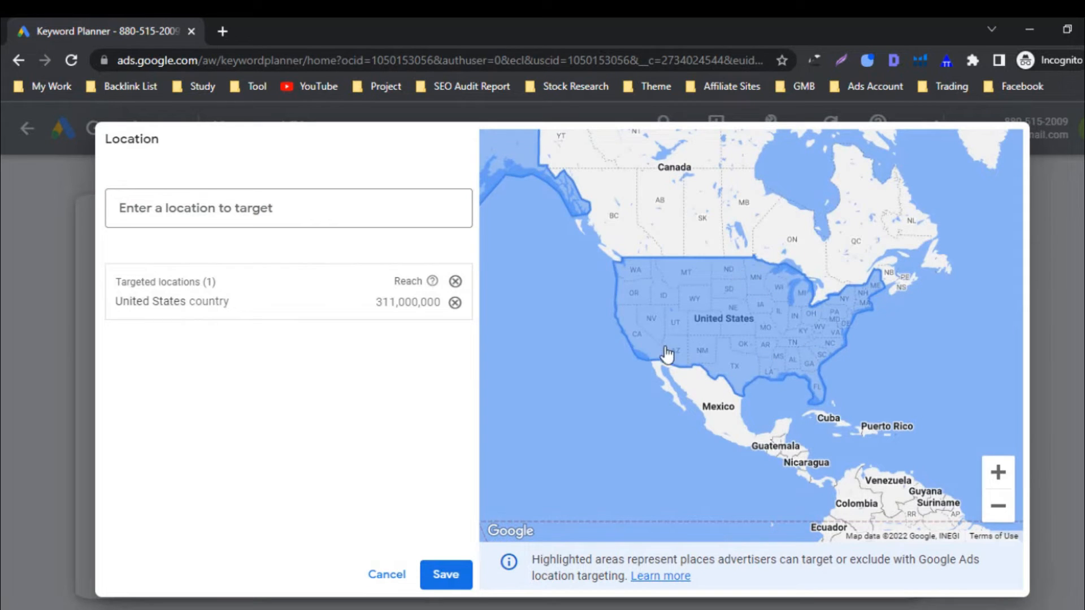
left_click(444, 575)
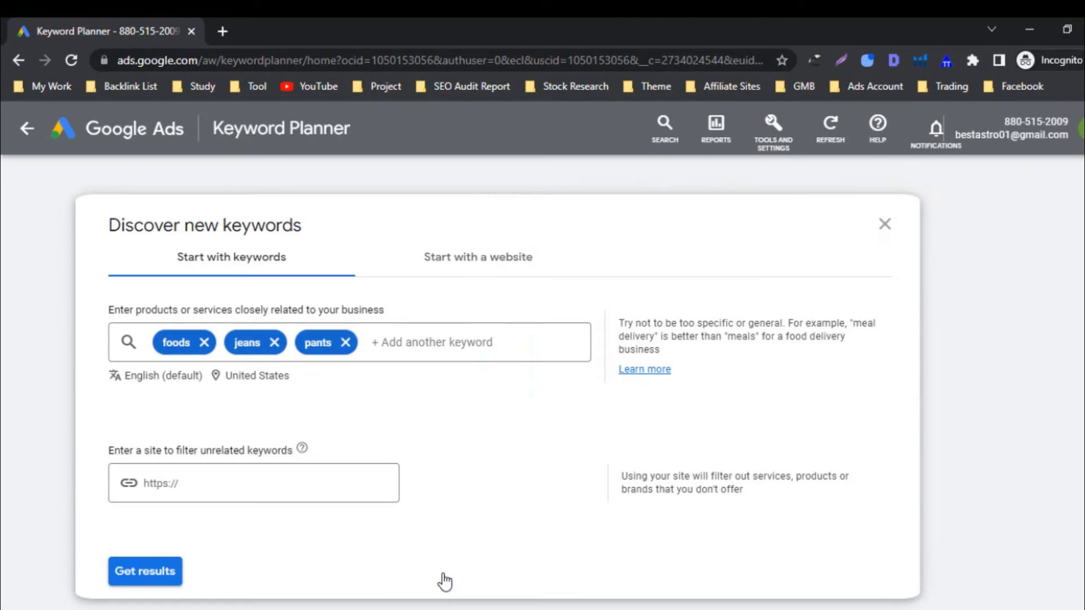
left_click(146, 572)
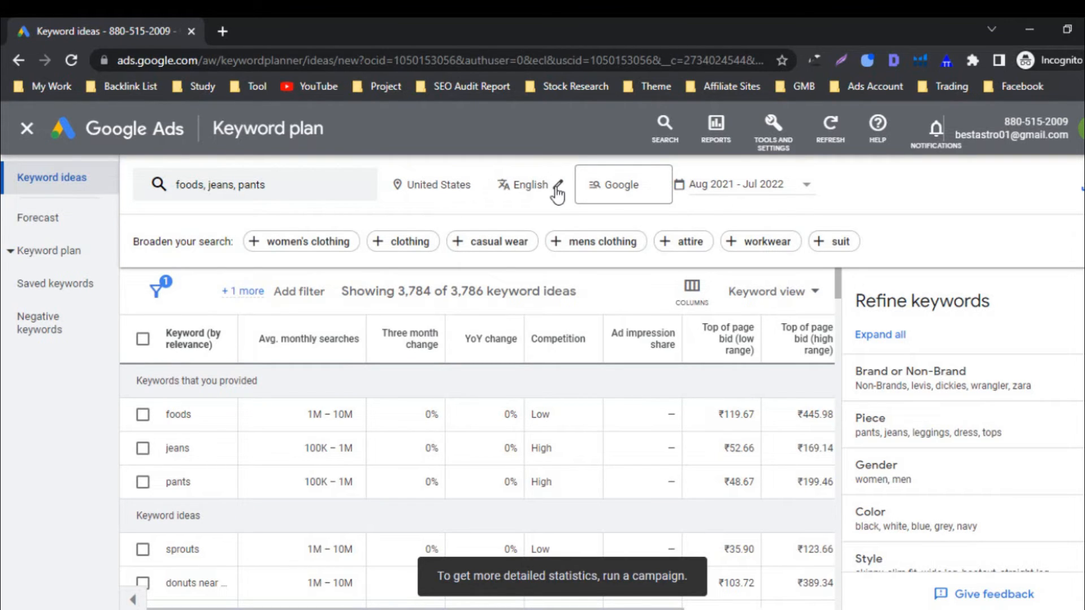
Review the available languages and search networks for the keyword ideas, keeping English and Google selected.
left_click(558, 192)
scroll(560, 221, "down", 2)
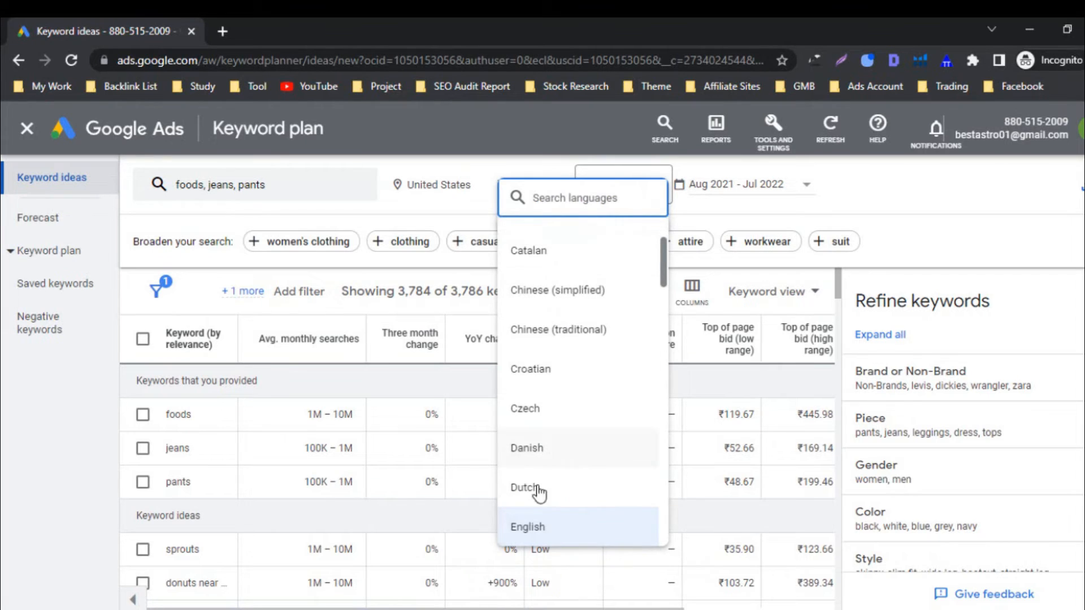
left_click(542, 530)
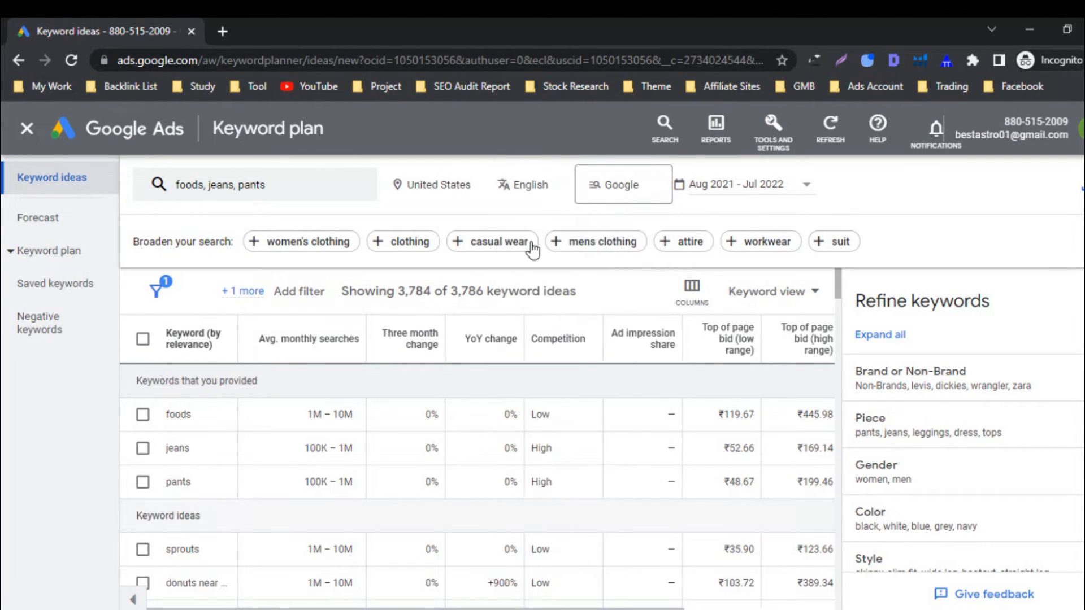
left_click(649, 194)
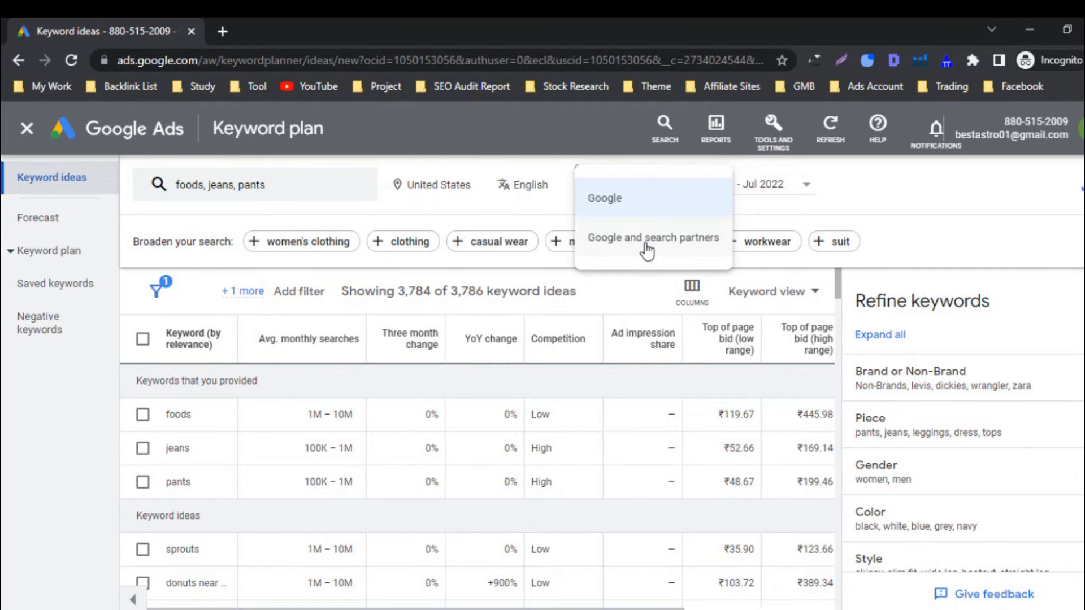
left_click(620, 198)
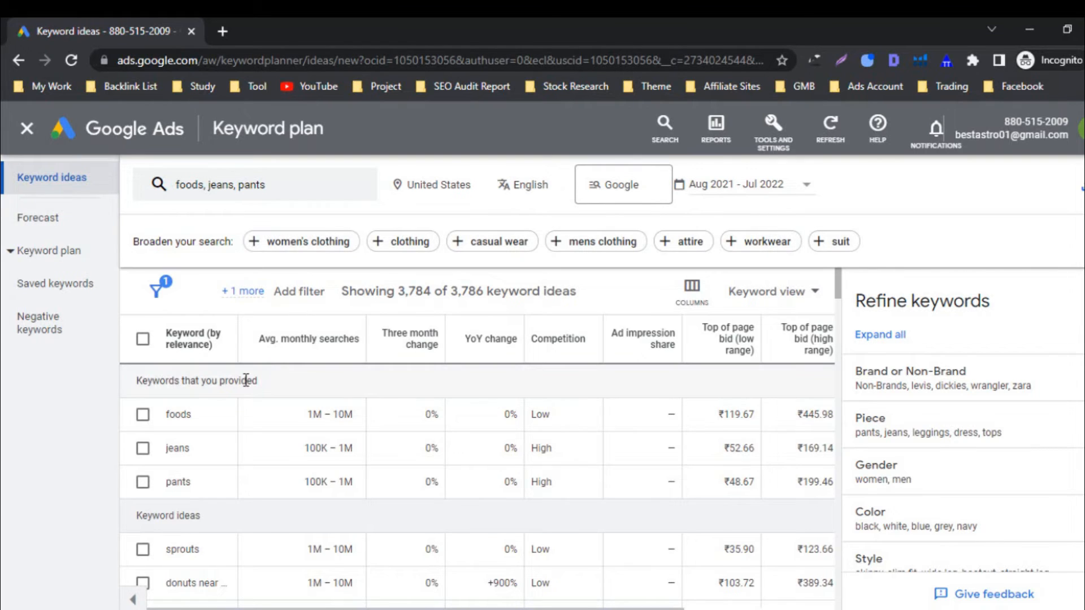
scroll(246, 381, "down", 1)
scroll(221, 469, "up", 1)
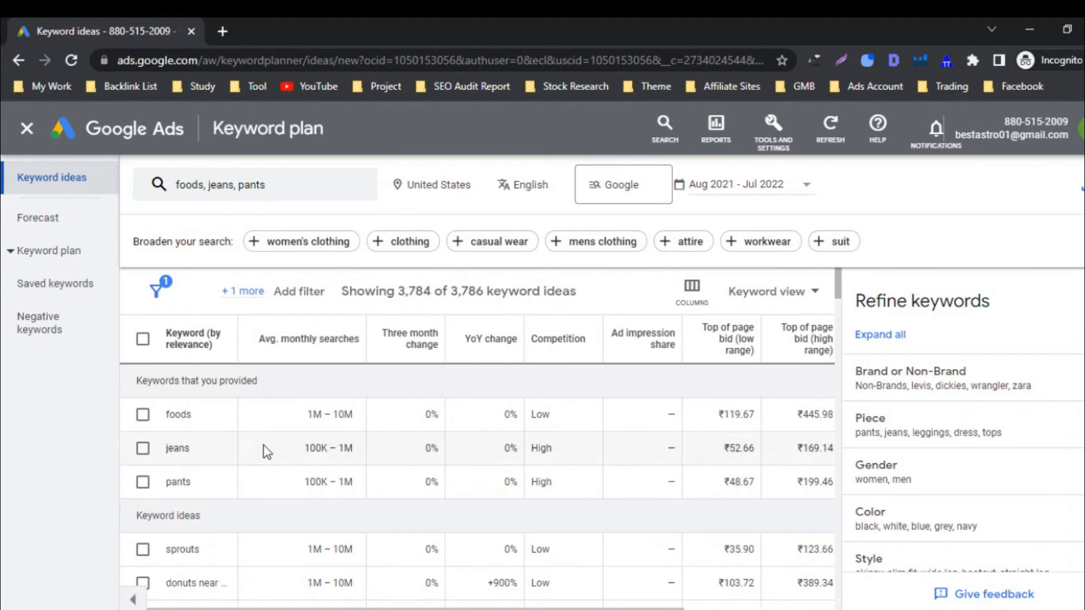
Collapse the keyword refinements, check the active filter on the keyword ideas, and bring the refinements back.
left_click(1080, 301)
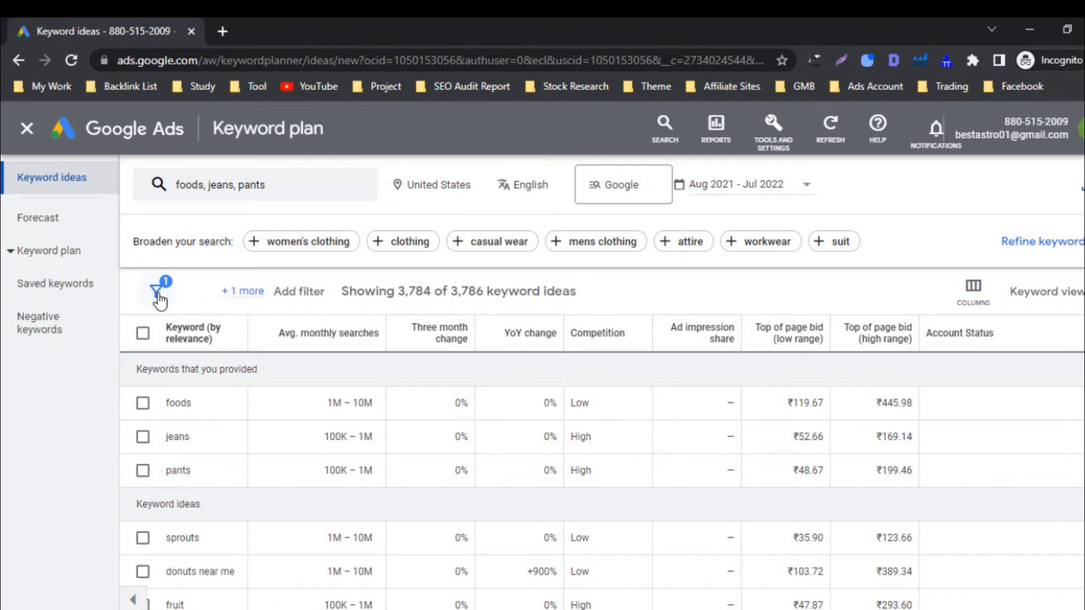
left_click(158, 294)
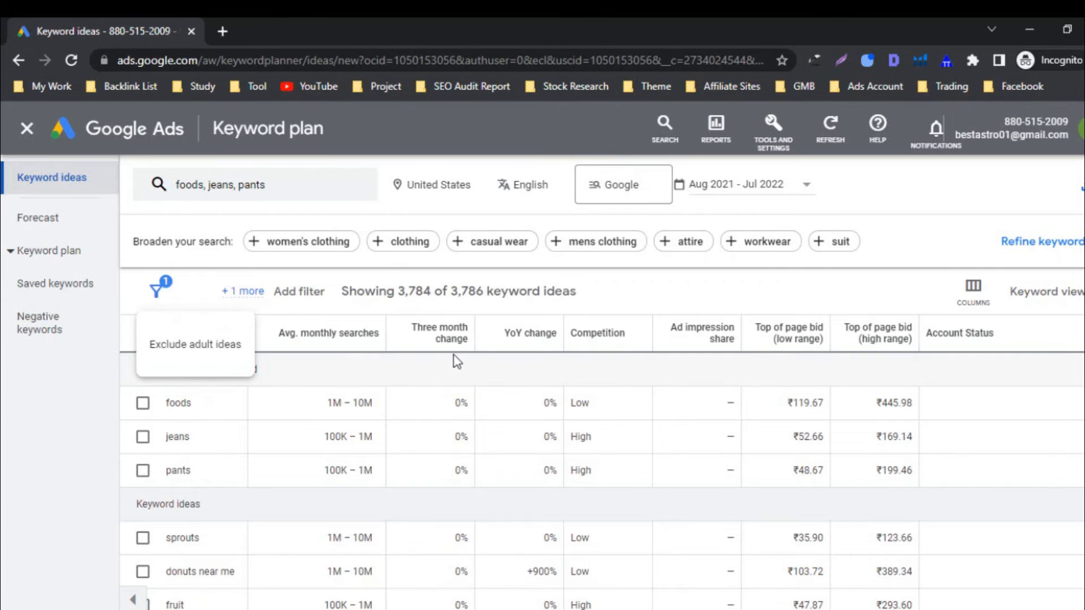
left_click(1043, 240)
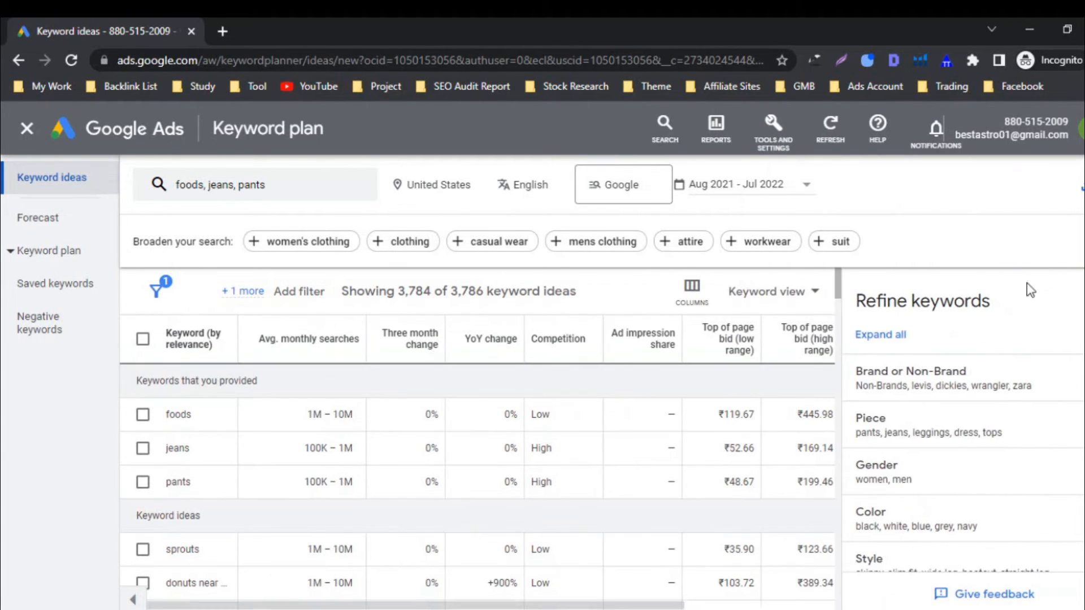
Exclude all Brand keywords under the Brand or Non-Brand refinement, leaving Non-Brands selected, and collapse that category.
scroll(902, 410, "down", 1)
scroll(895, 475, "down", 3)
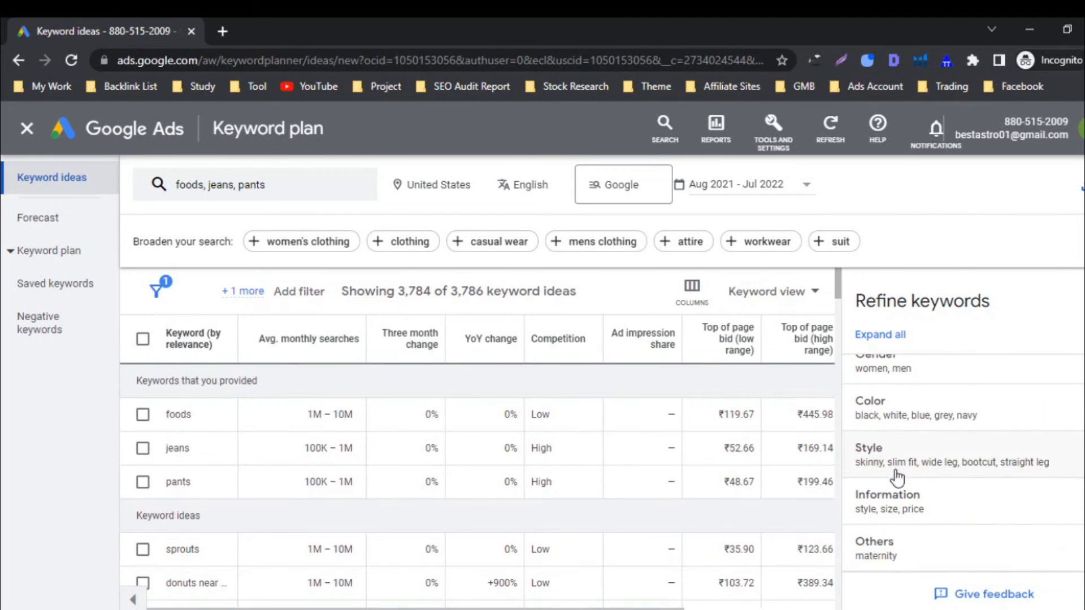
scroll(915, 548, "up", 3)
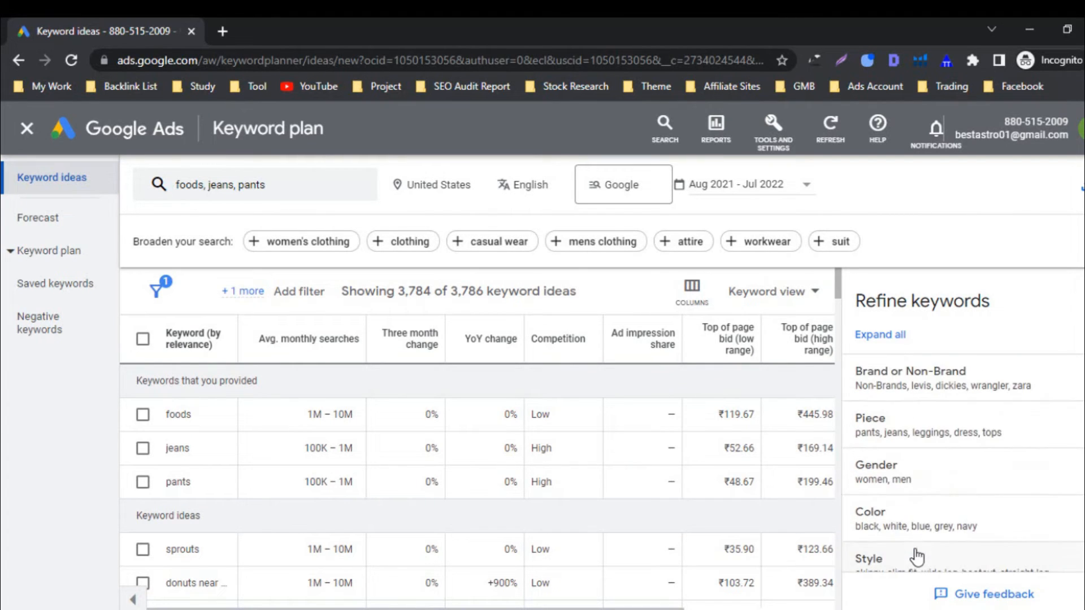
left_click(910, 371)
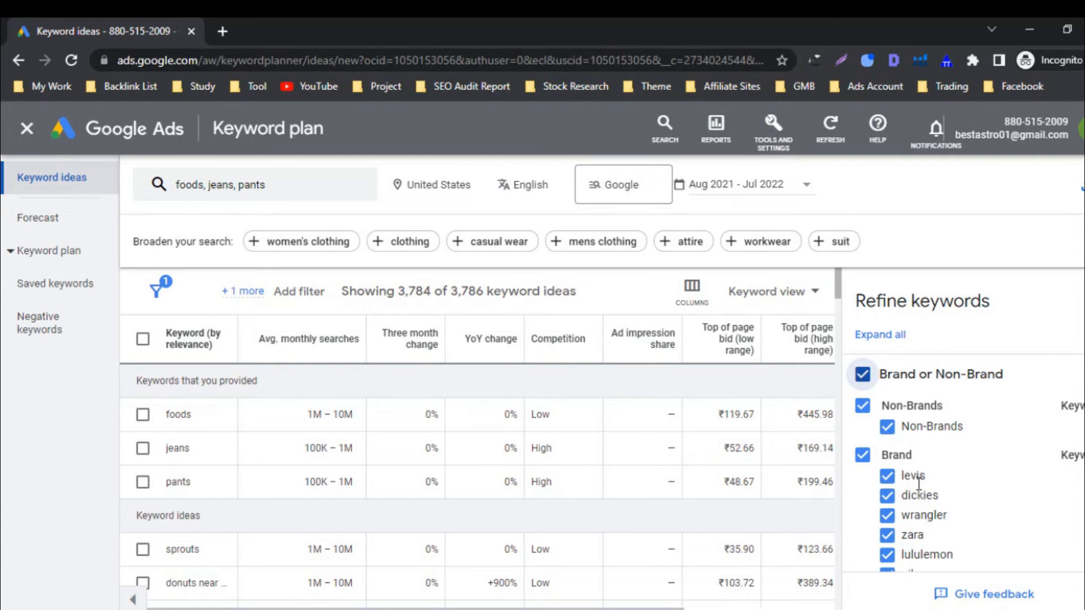
scroll(918, 491, "down", 1)
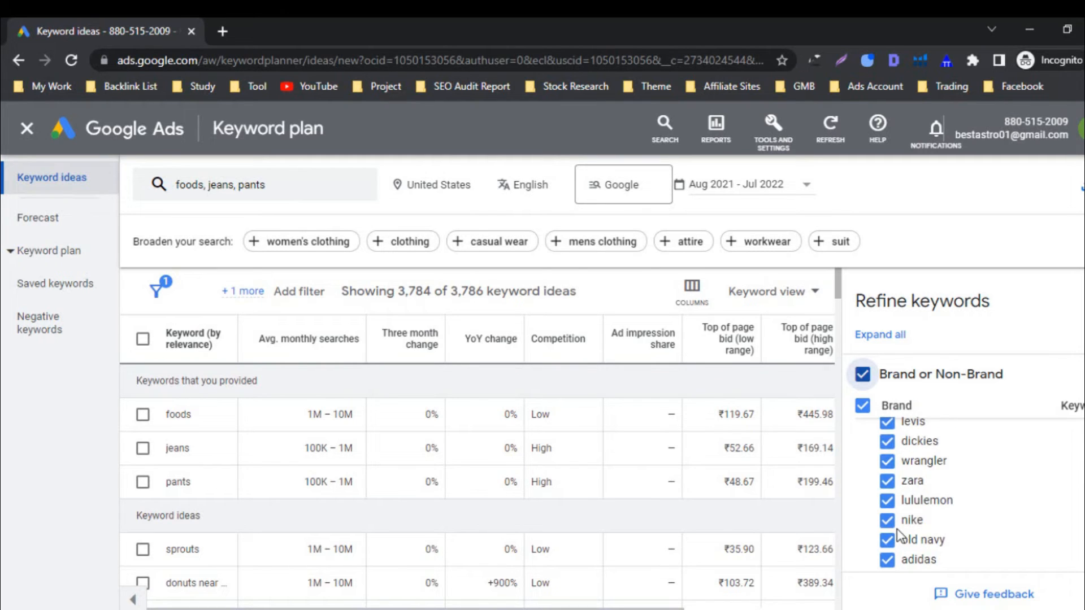
scroll(900, 534, "up", 1)
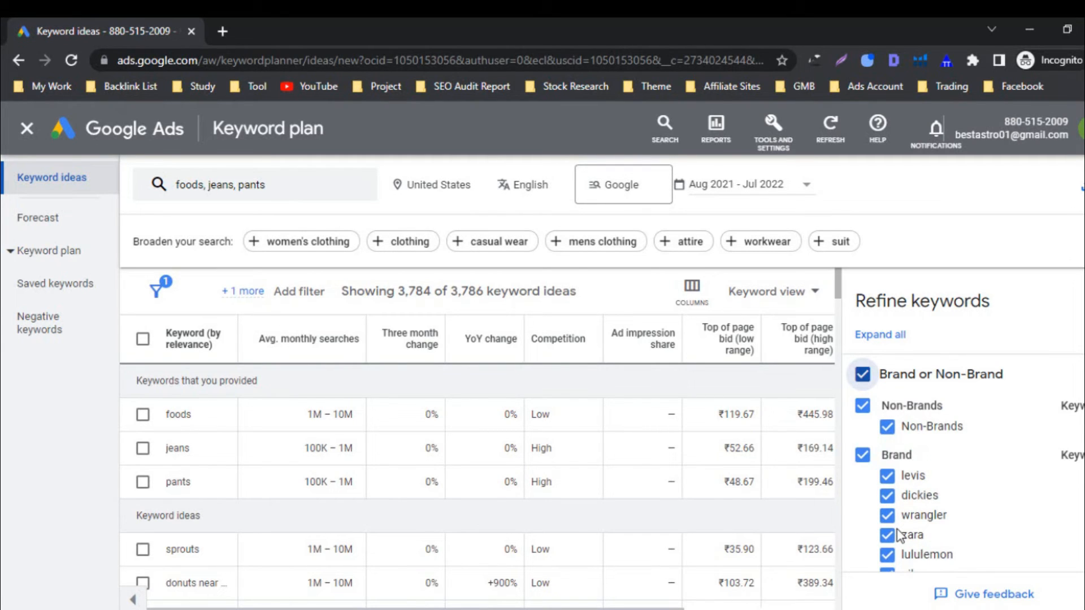
left_click(863, 457)
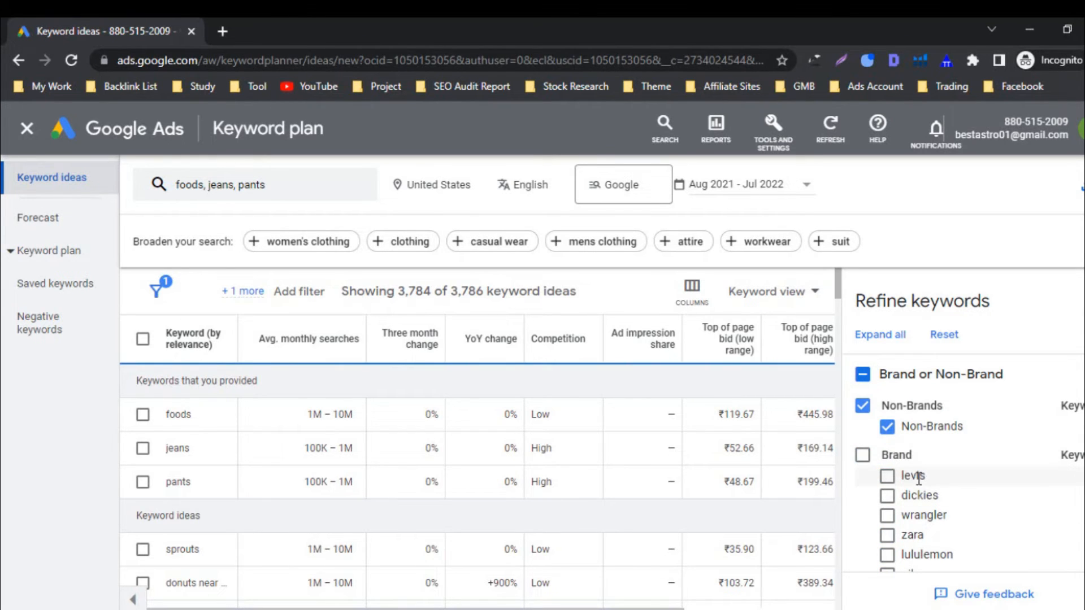
scroll(911, 555, "down", 1)
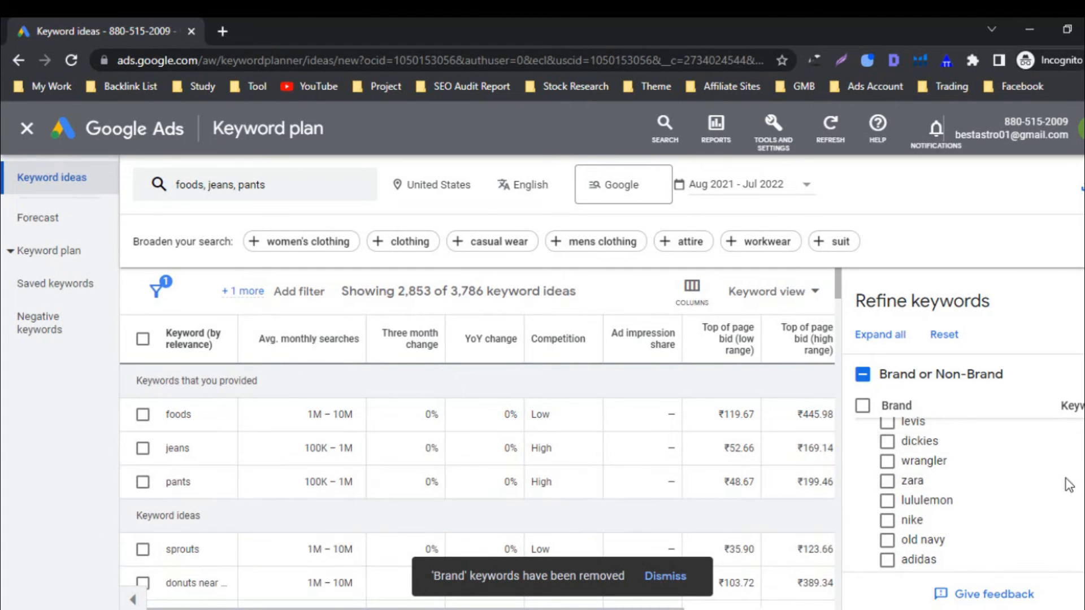
left_click(1062, 374)
scroll(940, 443, "up", 1)
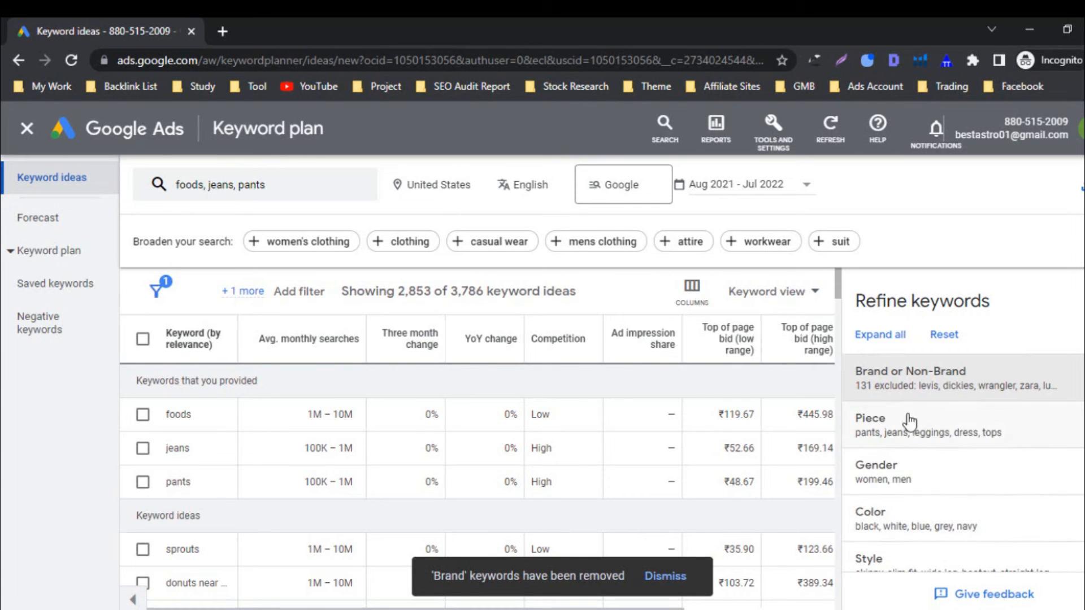
Look through the remaining refinement categories, view the Gender options, and close the keyword refinements.
scroll(928, 488, "down", 2)
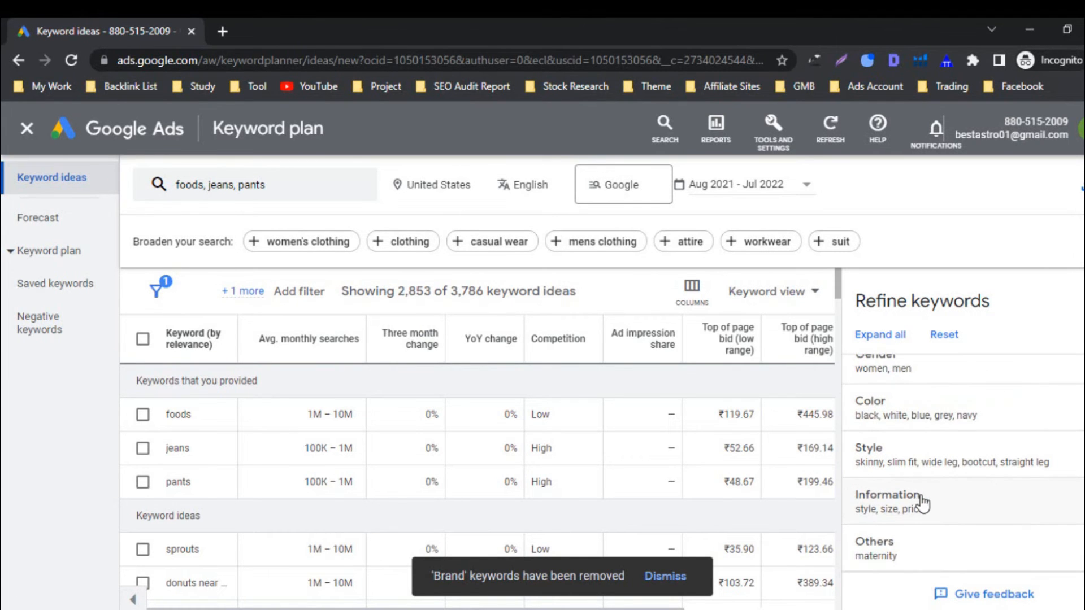
scroll(916, 535, "up", 2)
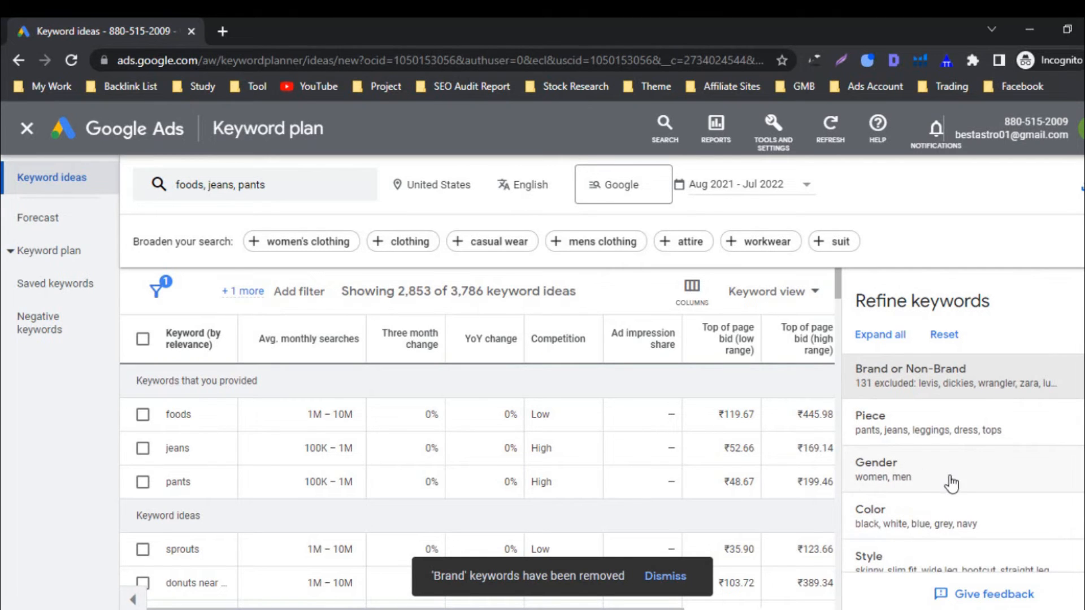
left_click(906, 479)
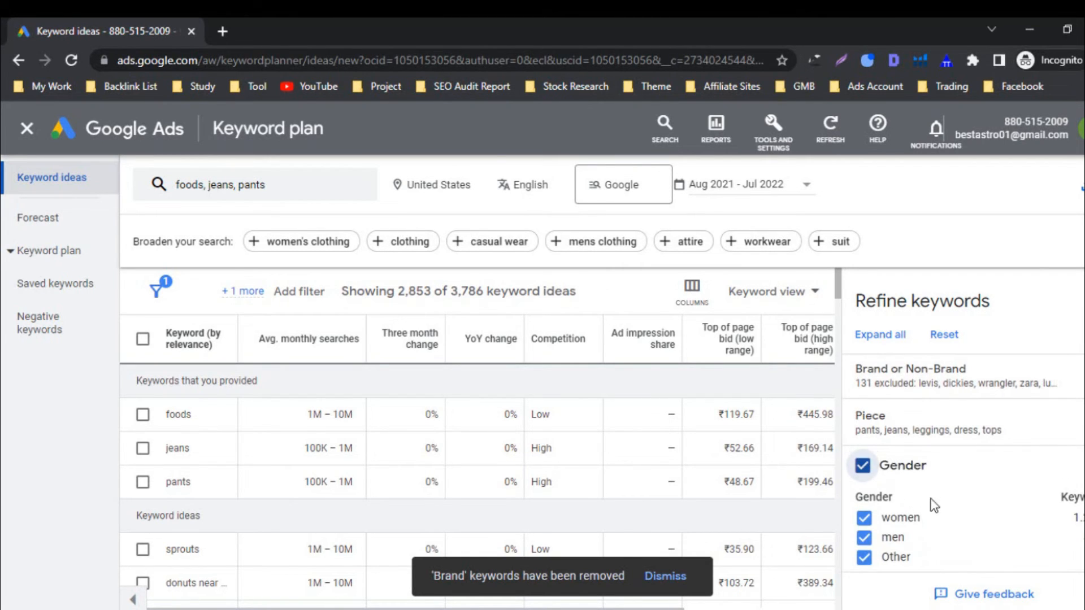
scroll(921, 518, "down", 1)
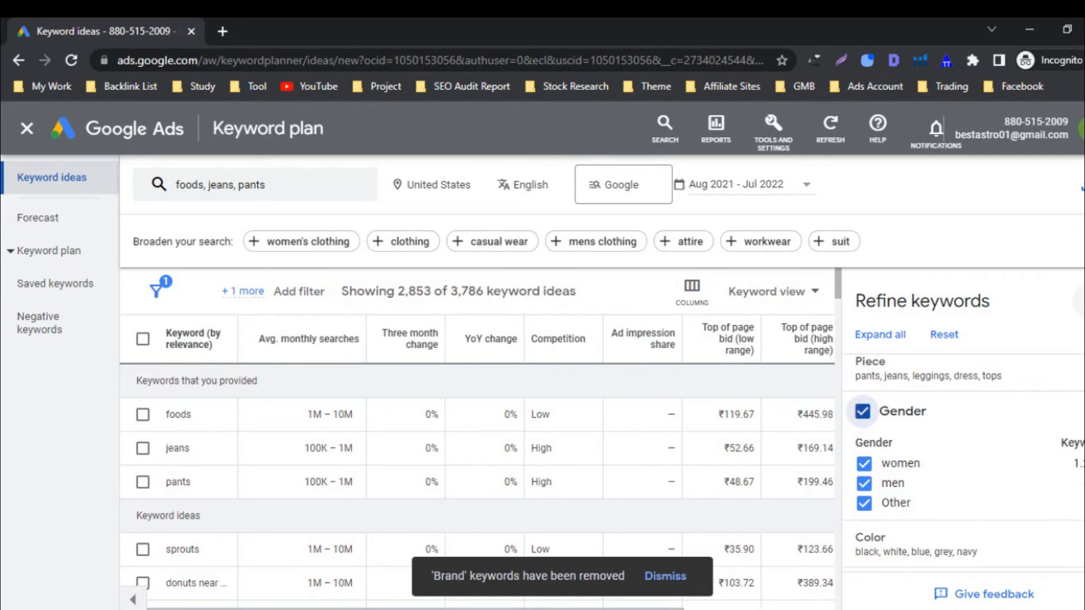
left_click(1078, 302)
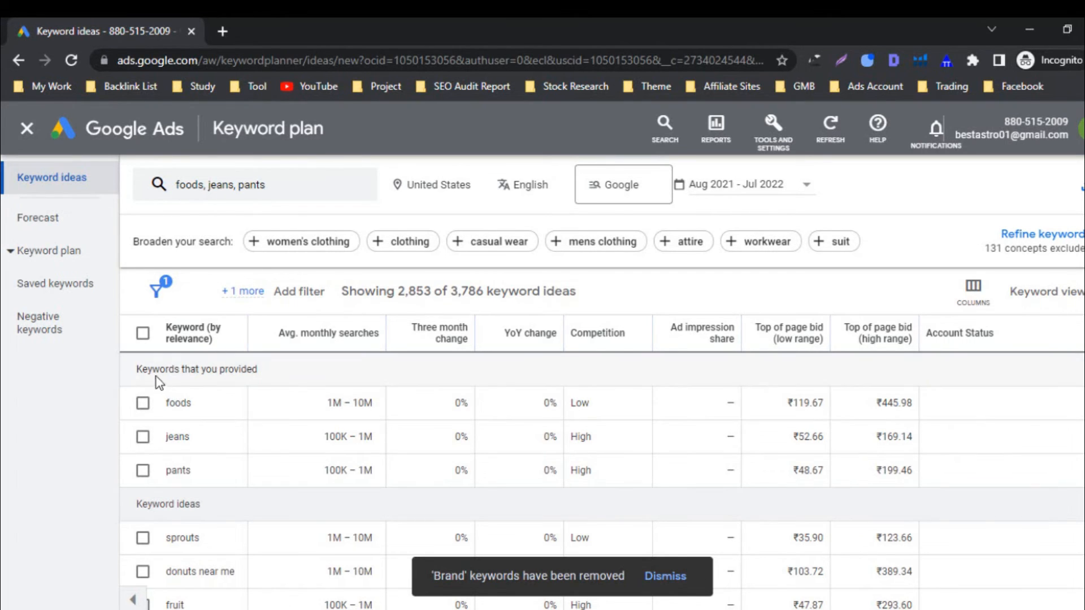
Examine the average monthly search ranges for the provided keywords and the suggested keyword ideas.
triple_click(136, 372)
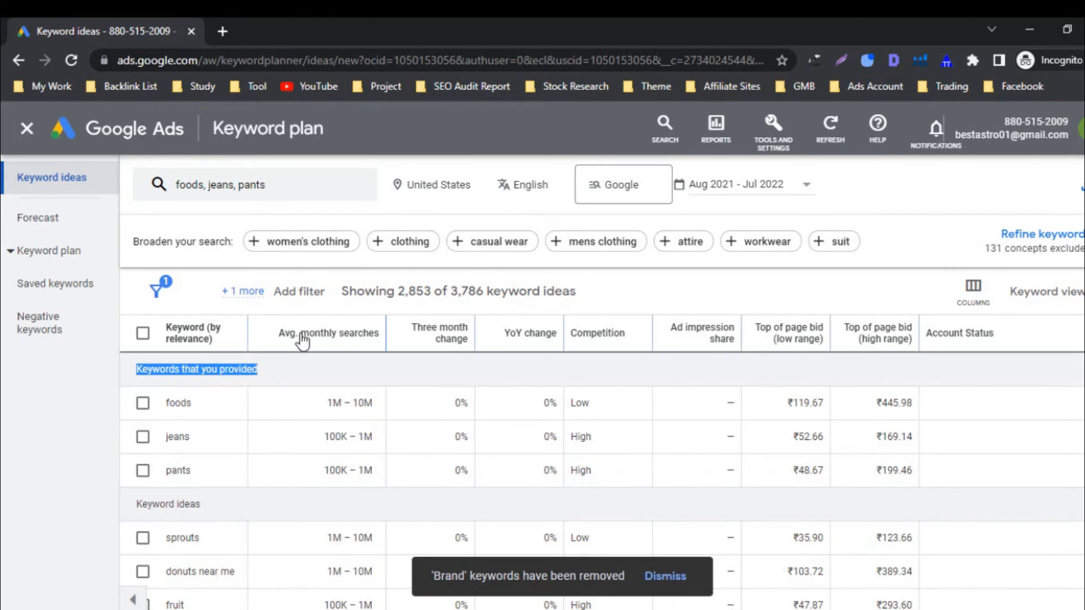
mouse_move(313, 339)
left_click(279, 416)
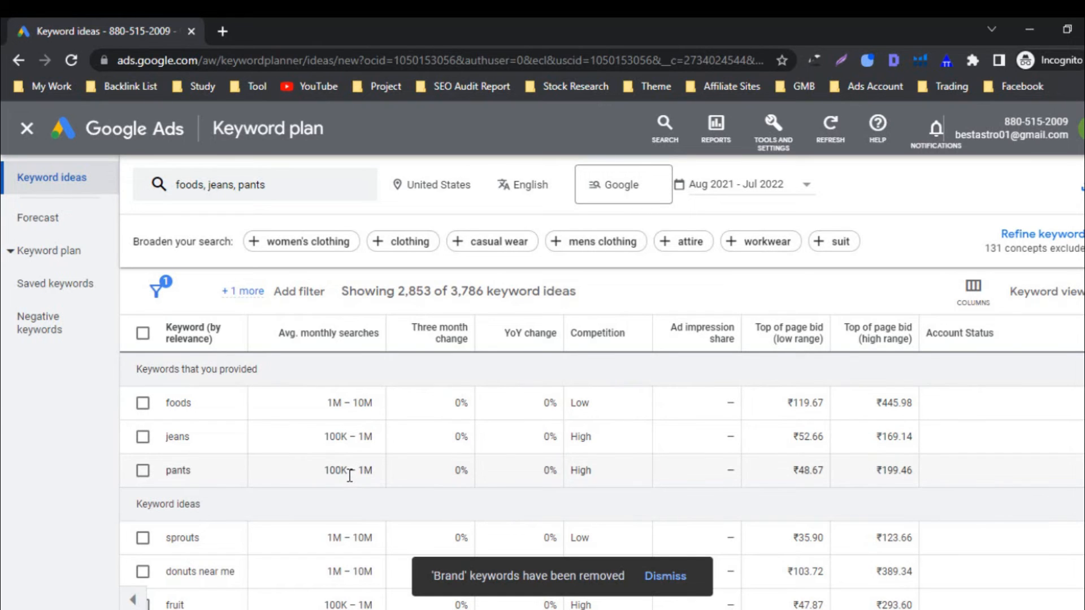
left_click_drag(327, 404, 369, 404)
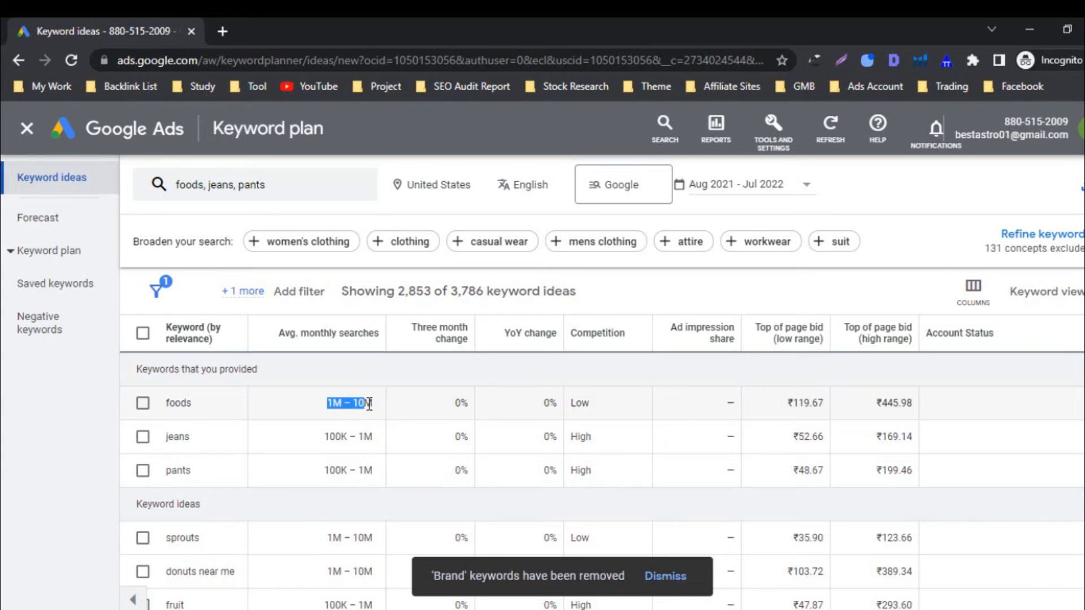
left_click(331, 436)
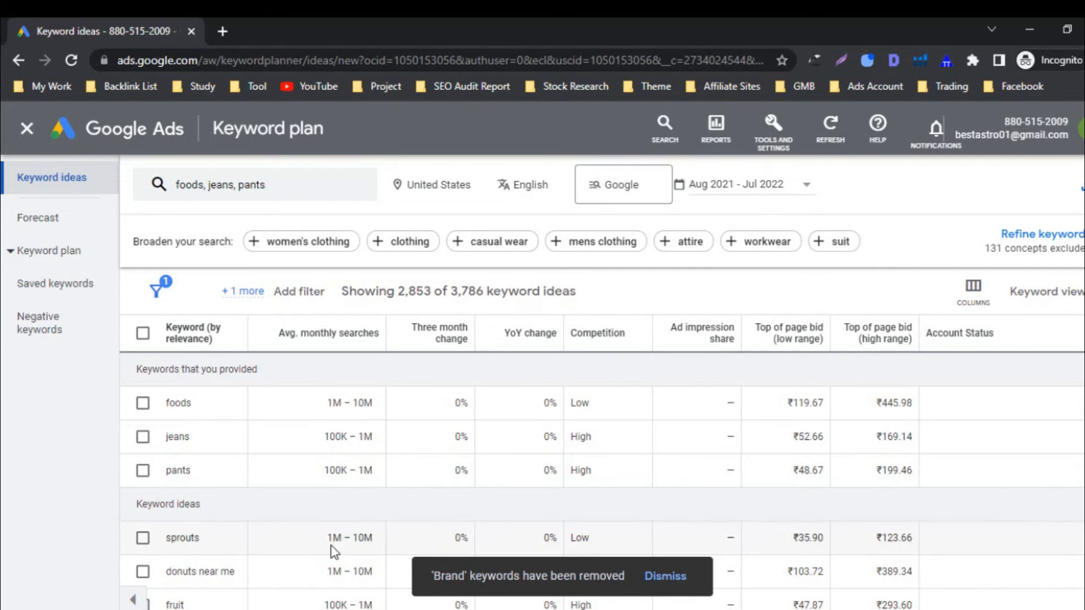
scroll(332, 542, "down", 2)
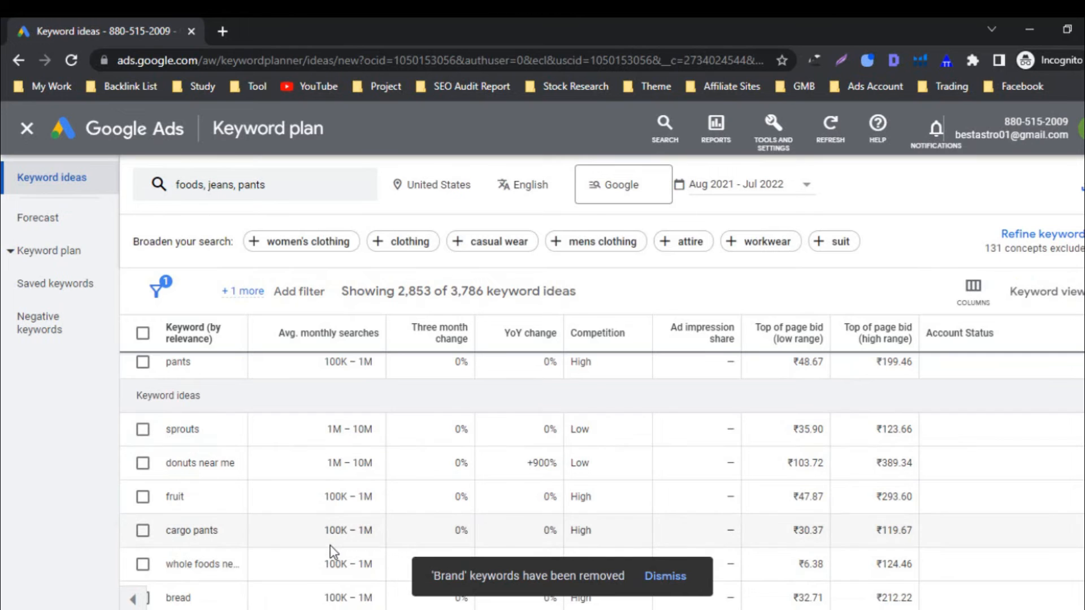
scroll(337, 511, "up", 2)
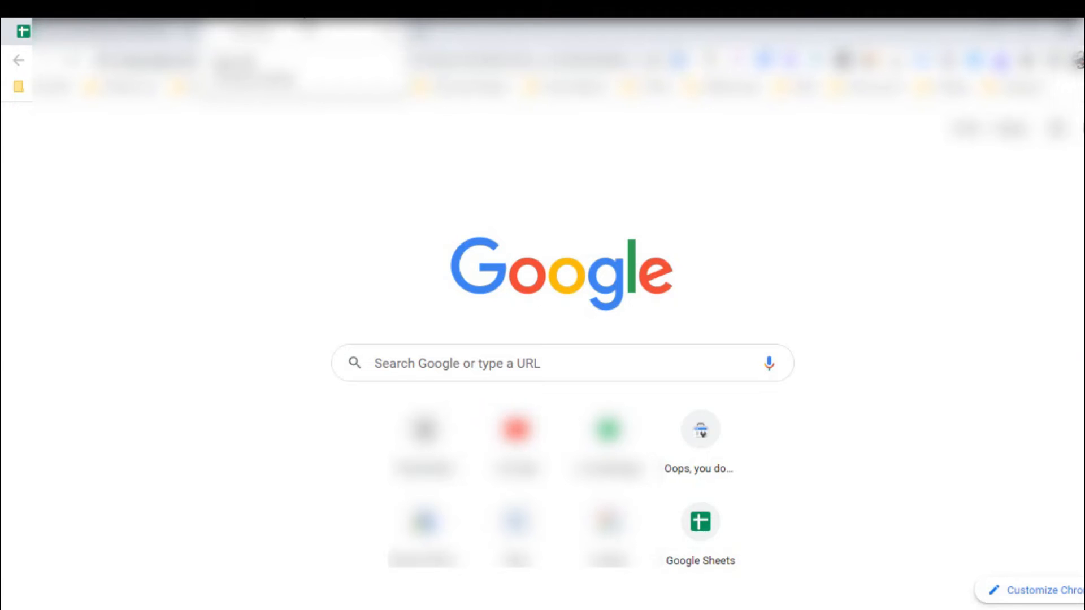
Open Keyword Planner in the other account and enter jeans and pants as seed keywords for discovering new keywords.
key("Return")
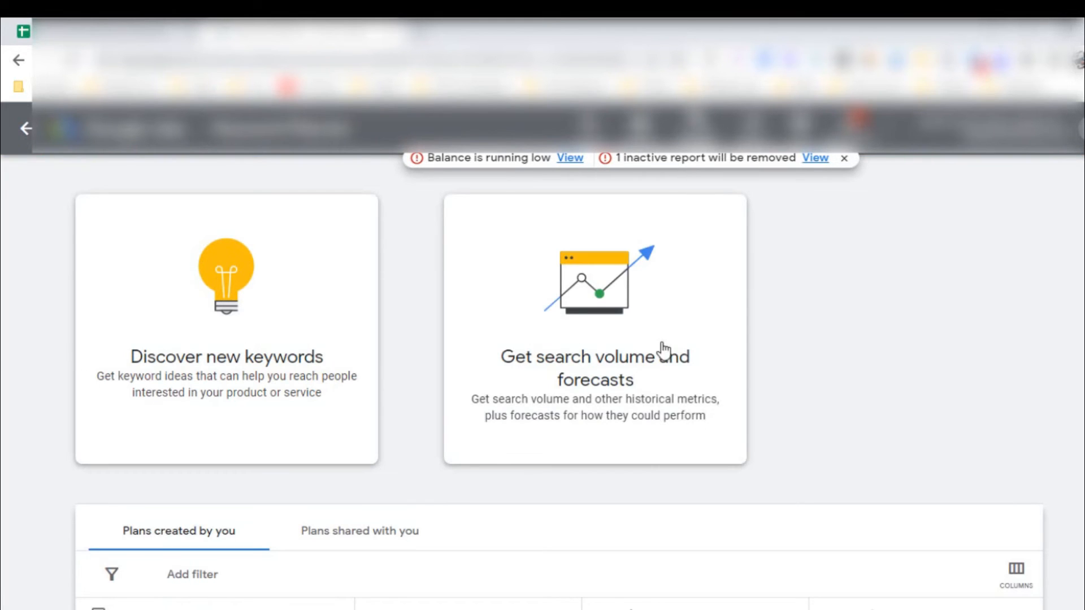
left_click(208, 339)
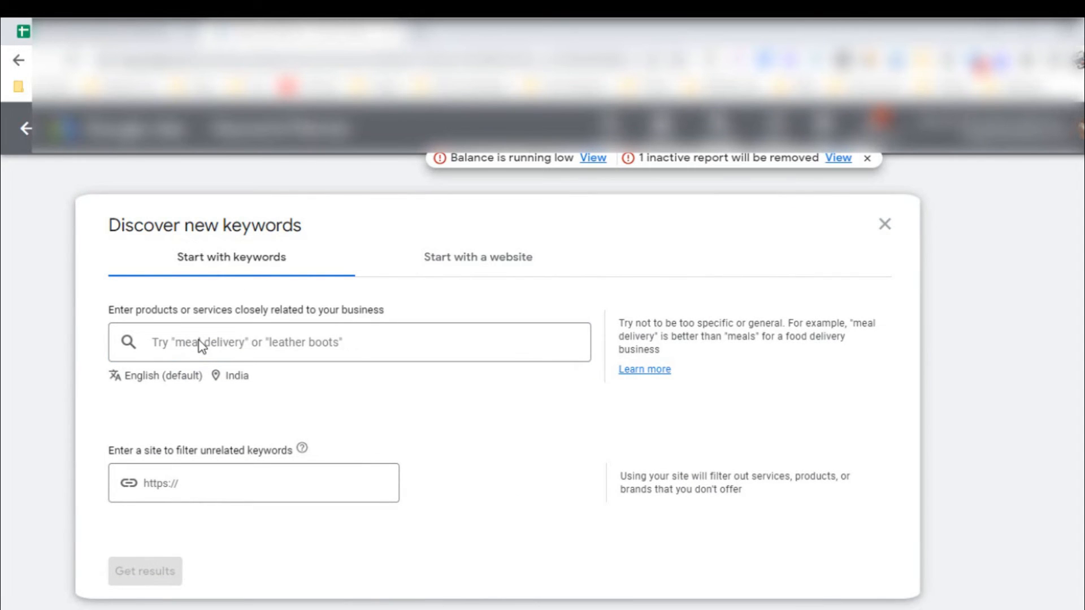
left_click(200, 340)
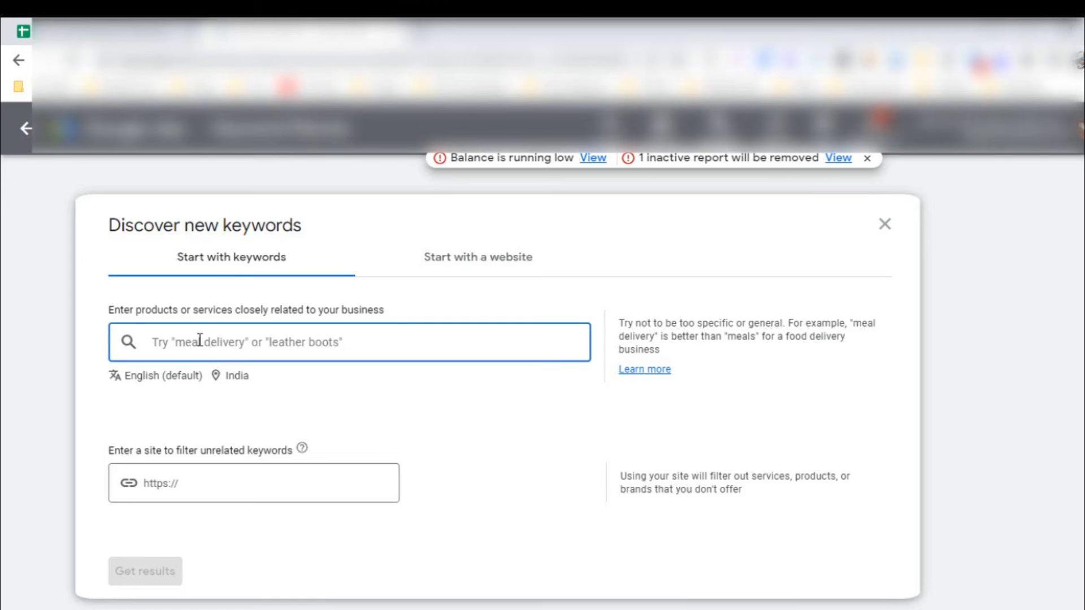
type("i")
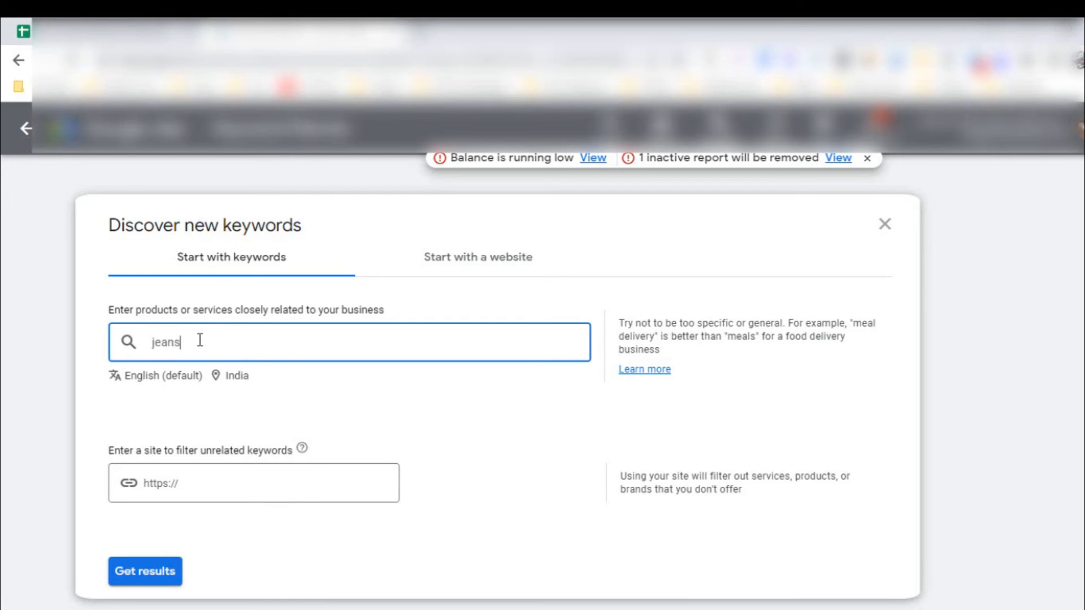
key("Return")
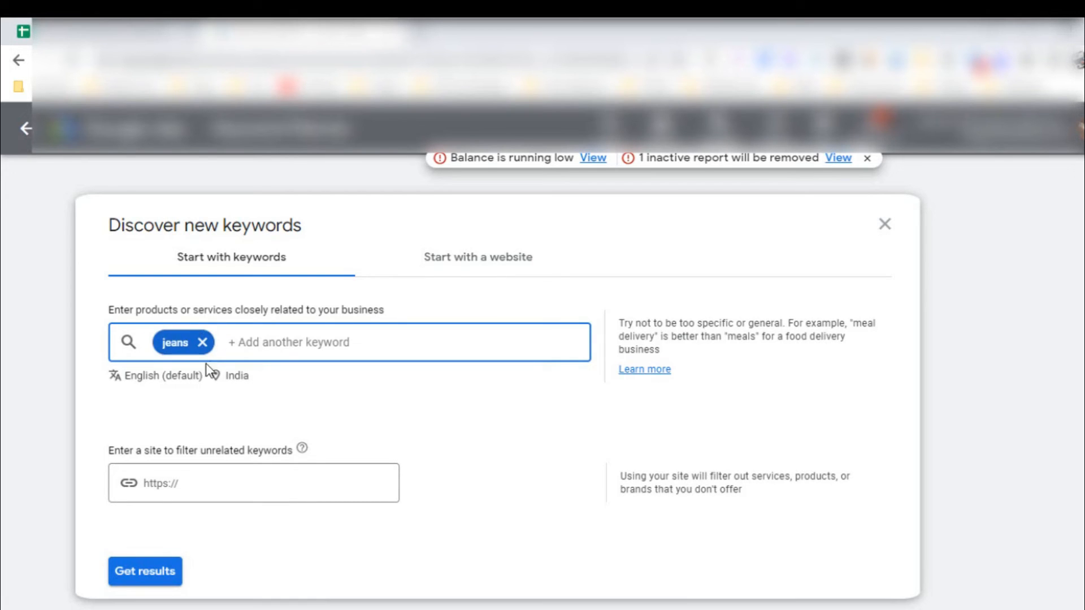
type("pa")
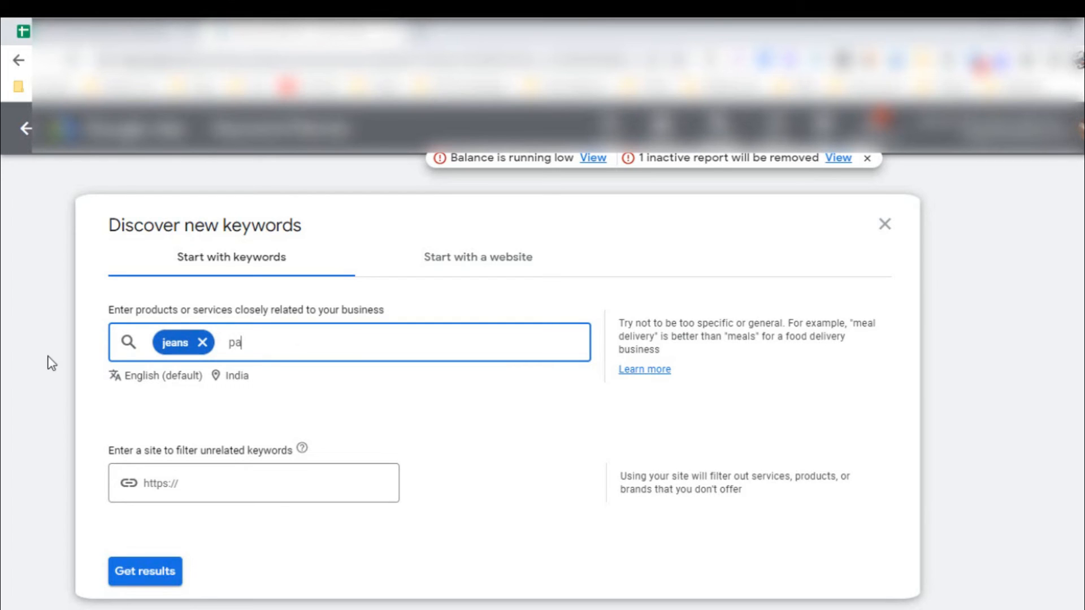
type("nts")
key("Return")
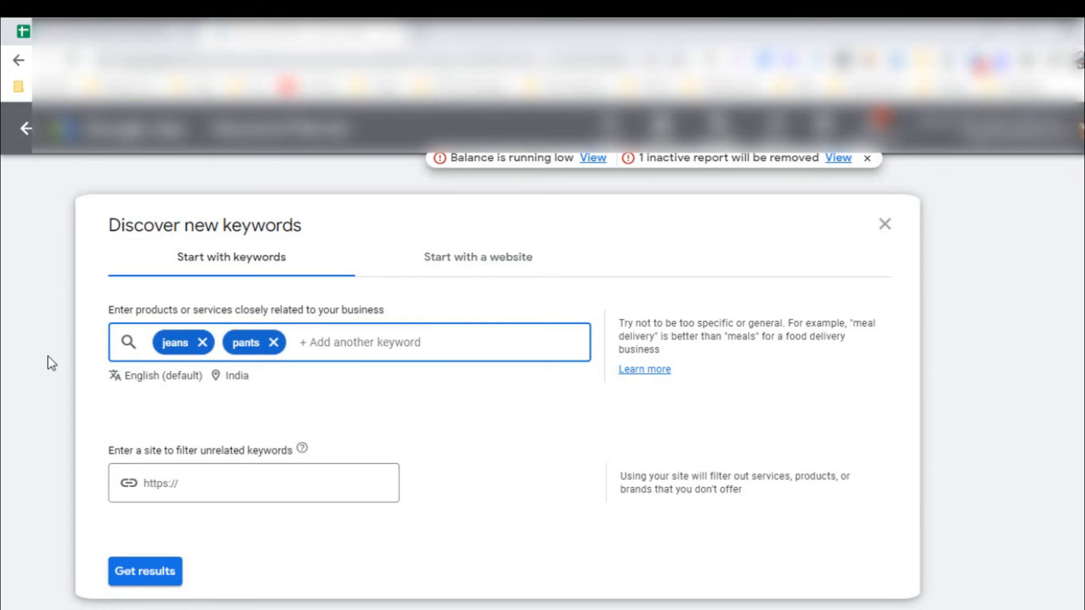
Target the United States for the keyword search, remove India from the targeted locations, and save.
left_click(237, 376)
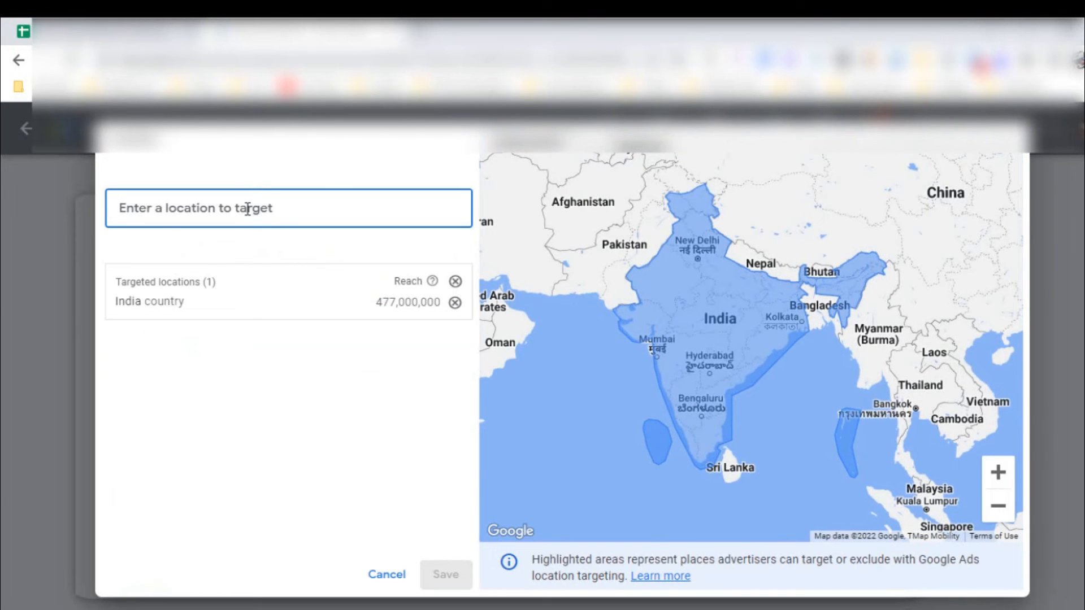
type("united")
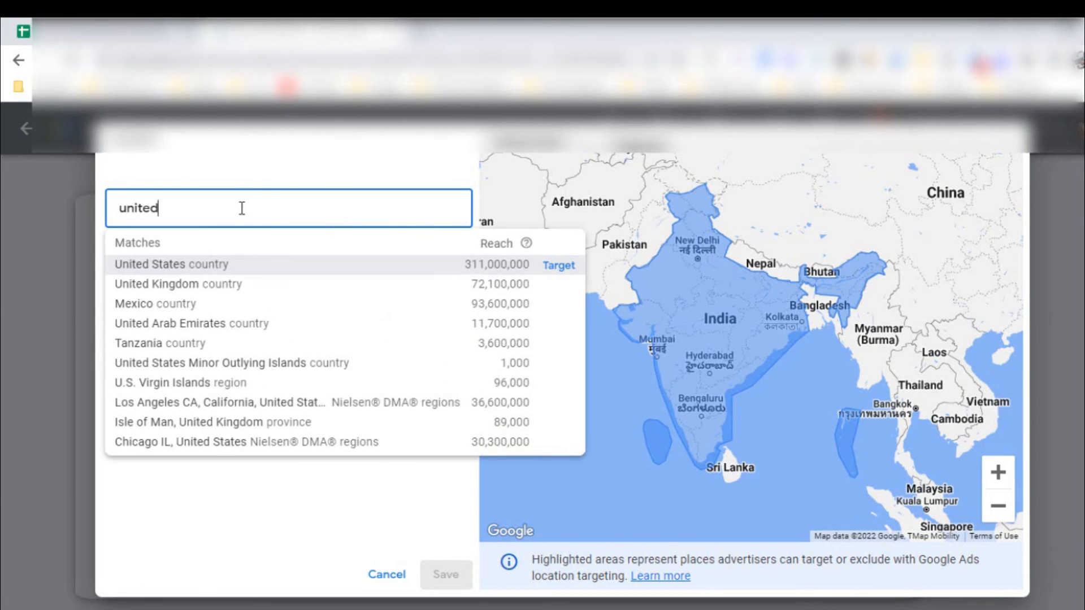
left_click(556, 265)
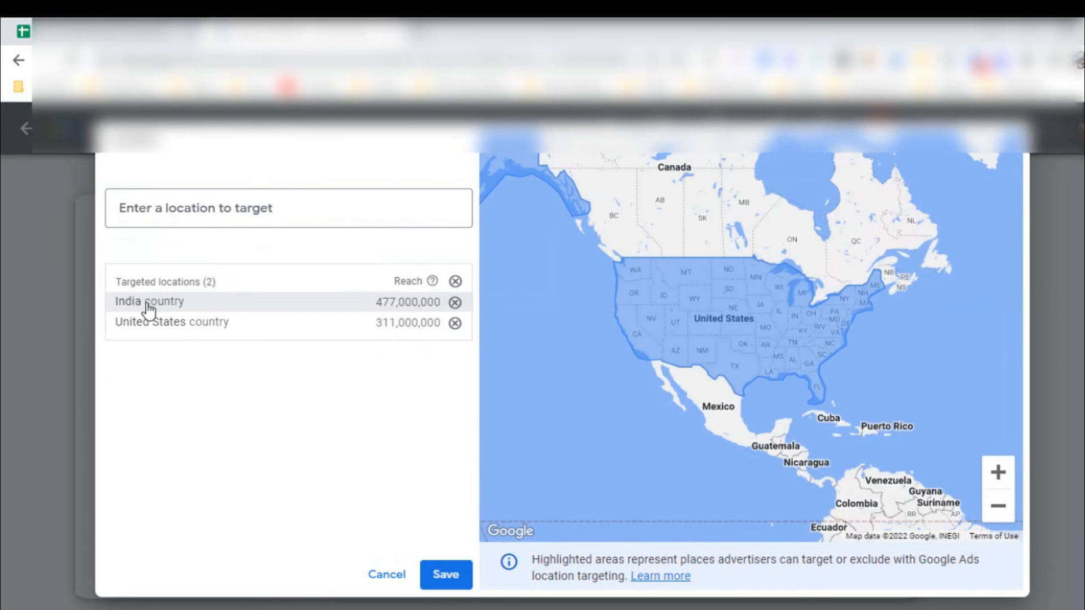
left_click(454, 303)
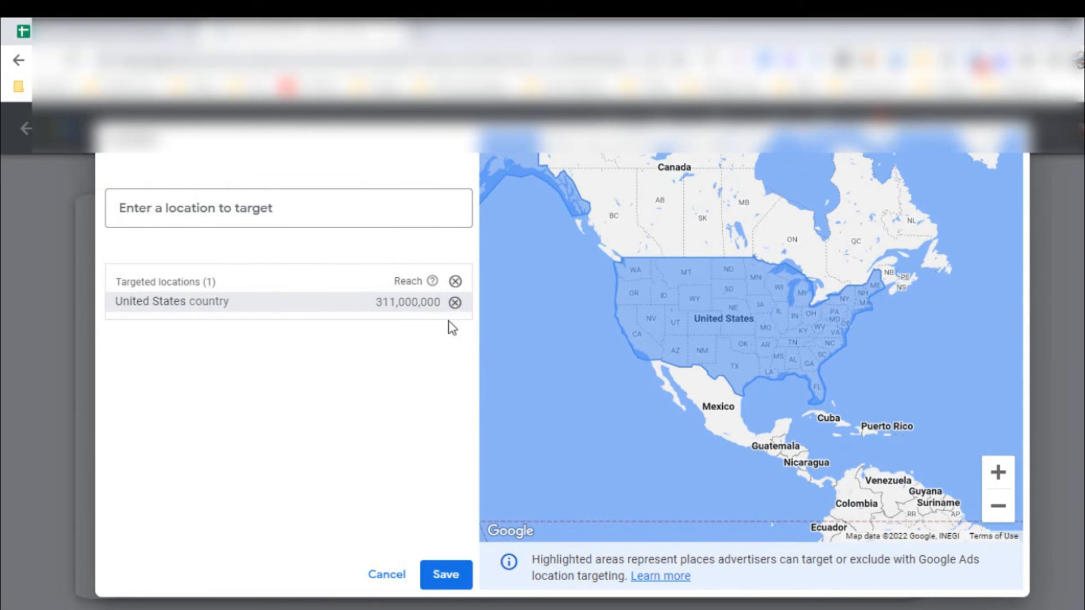
left_click(444, 576)
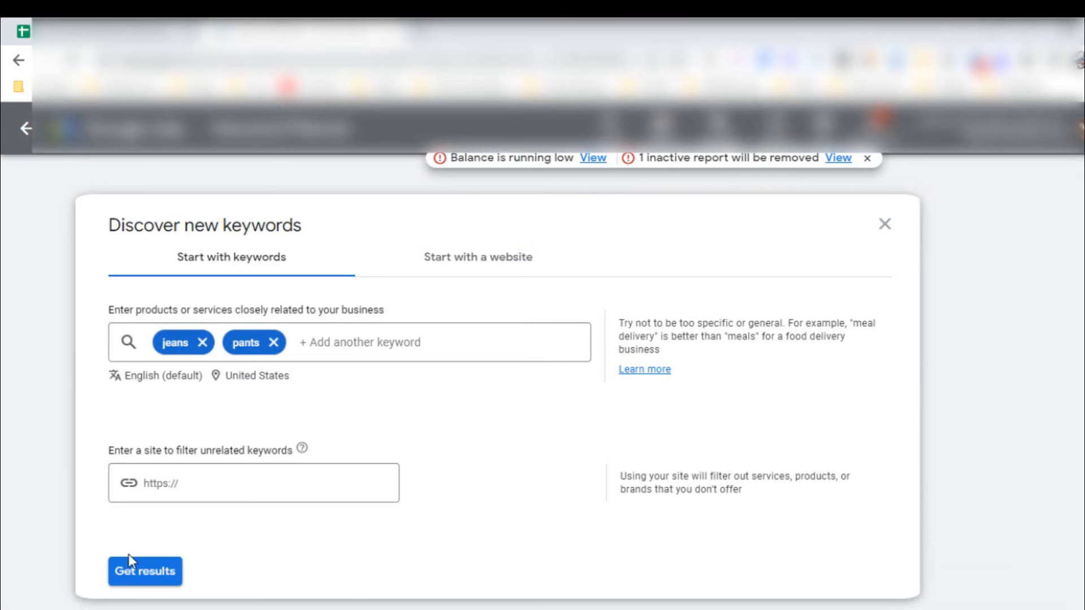
Get the keyword results and check the average monthly searches for jeans and pants.
left_click(141, 571)
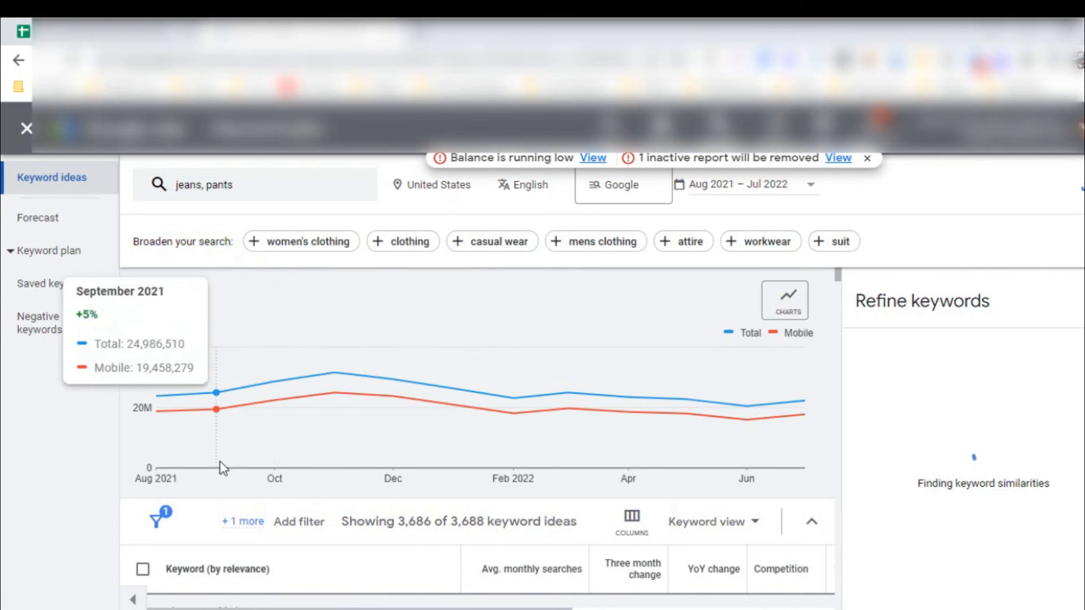
scroll(241, 542, "down", 1)
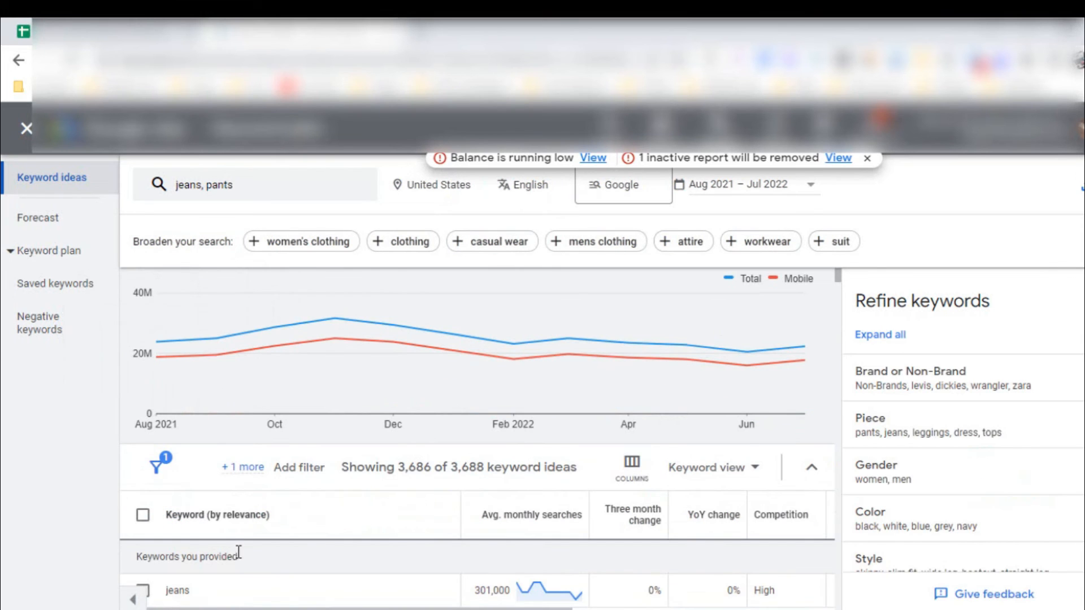
scroll(238, 552, "down", 1)
left_click_drag(475, 535, 505, 538)
double_click(486, 572)
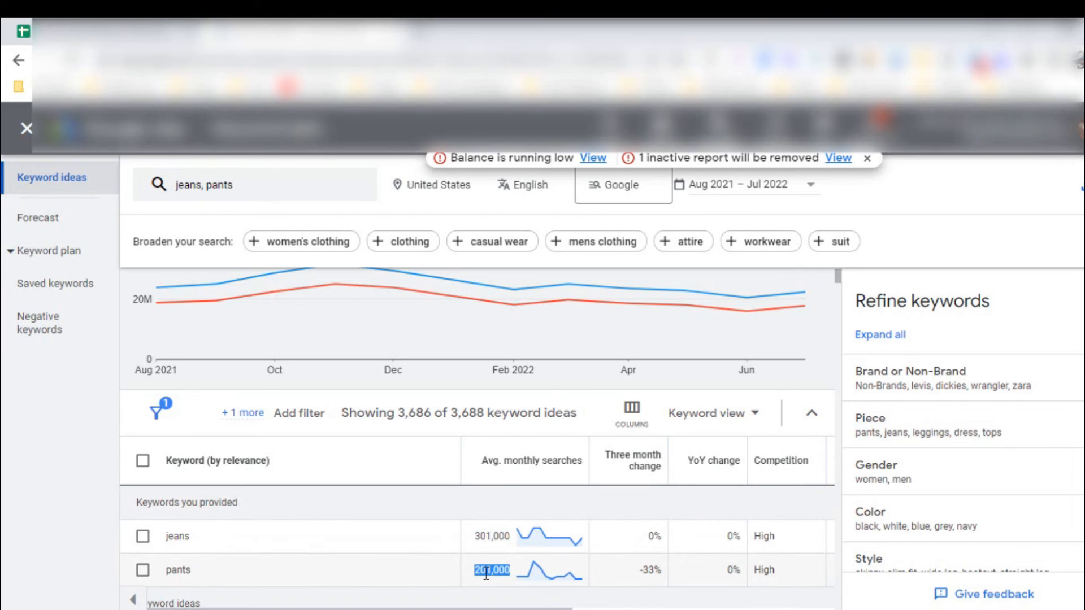
scroll(486, 572, "down", 1)
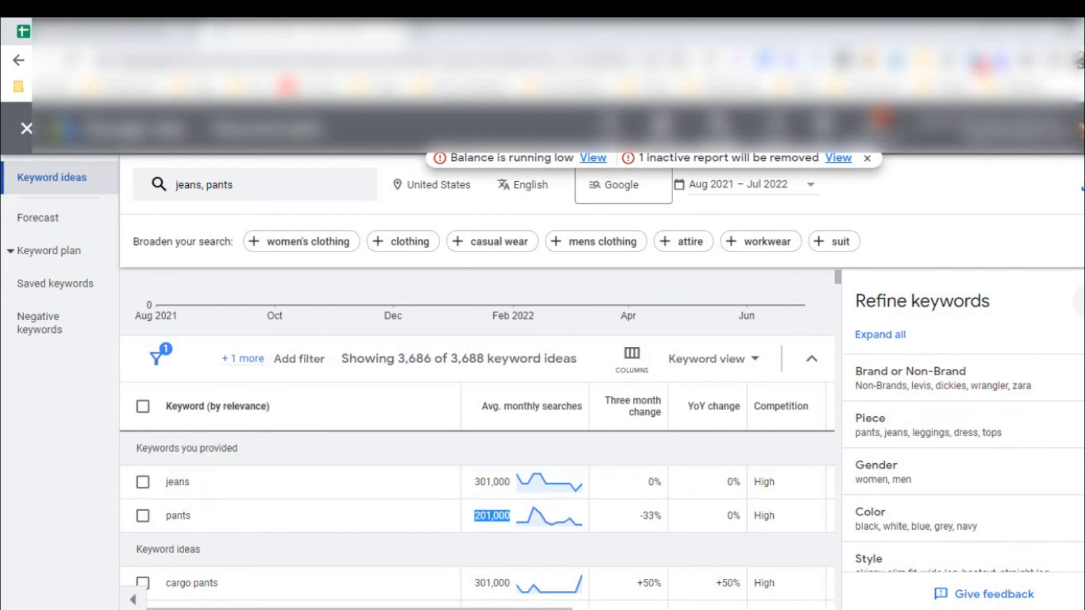
Exclude all Brand keywords under the Brand or Non-Brand refinement and close the keyword refinements.
left_click(957, 388)
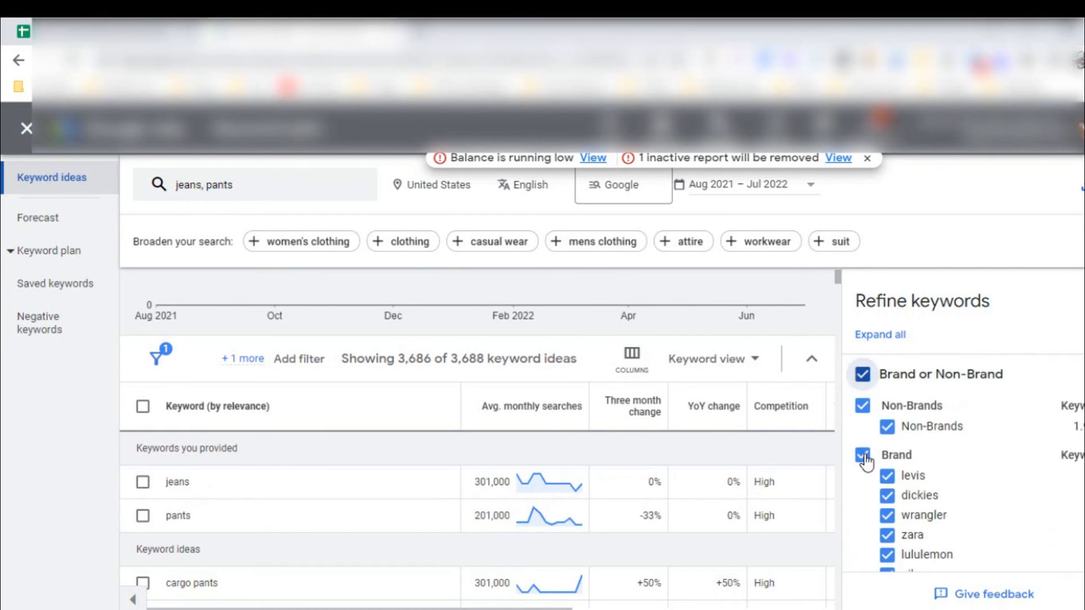
left_click(862, 455)
left_click(1082, 301)
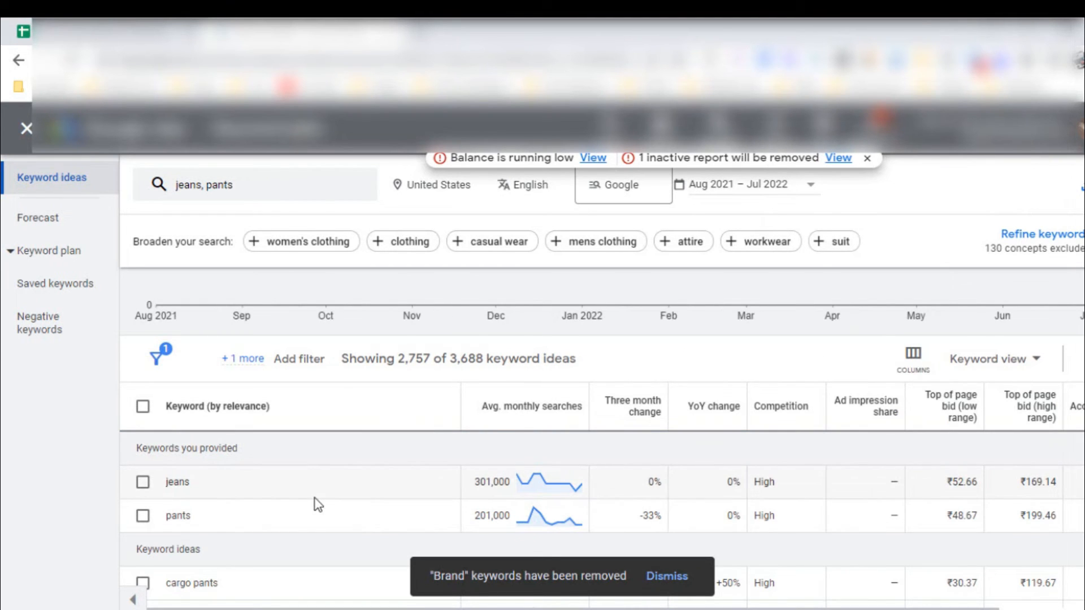
Check the average monthly searches for jeans and pants, and view the ranges for foods and jeans in the first account.
scroll(318, 505, "down", 1)
double_click(490, 428)
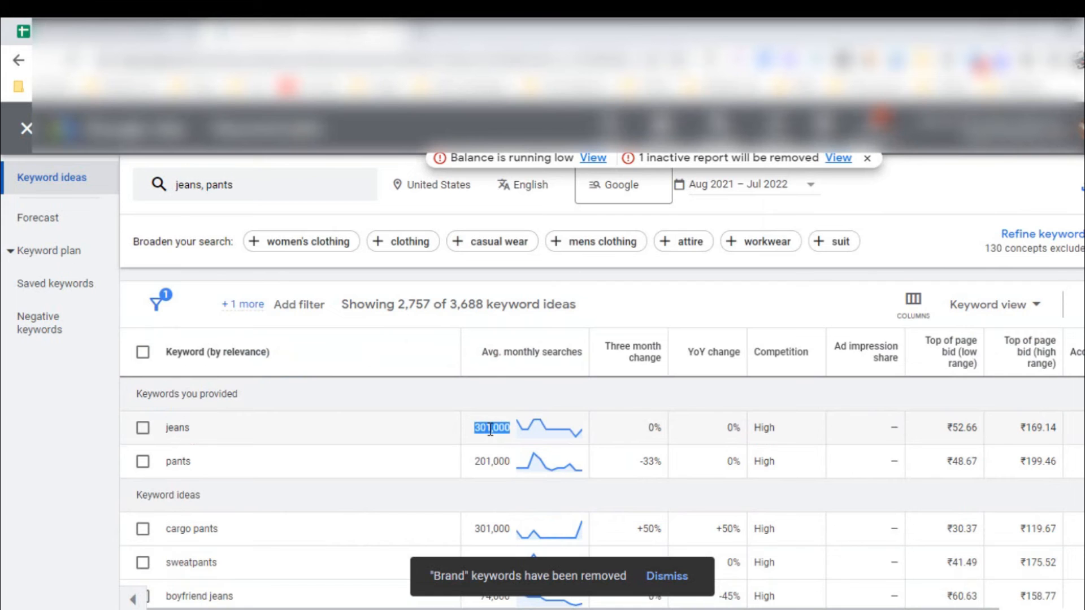
double_click(490, 462)
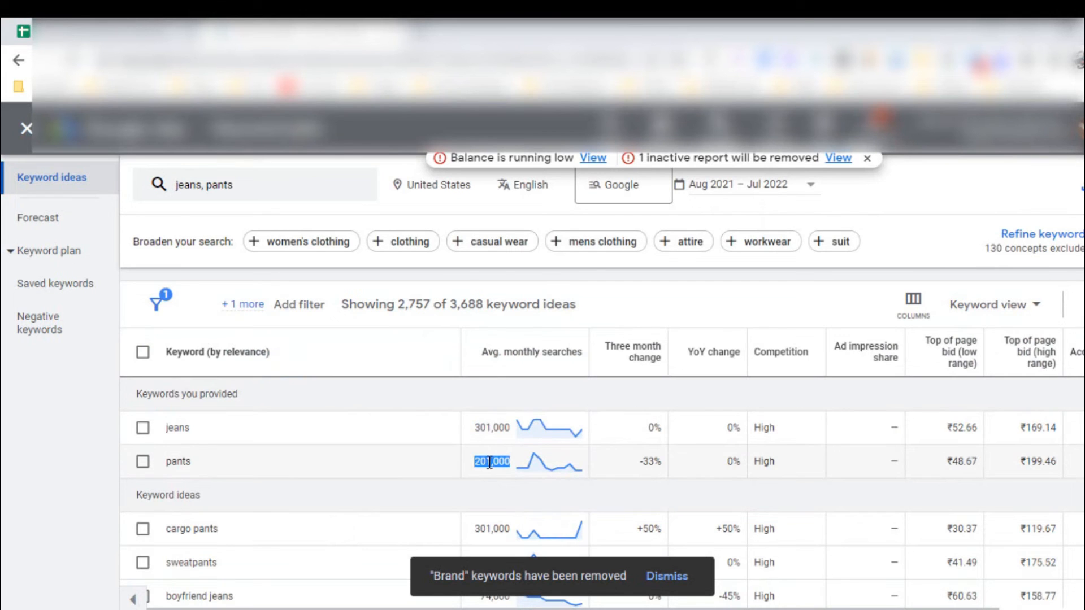
double_click(491, 429)
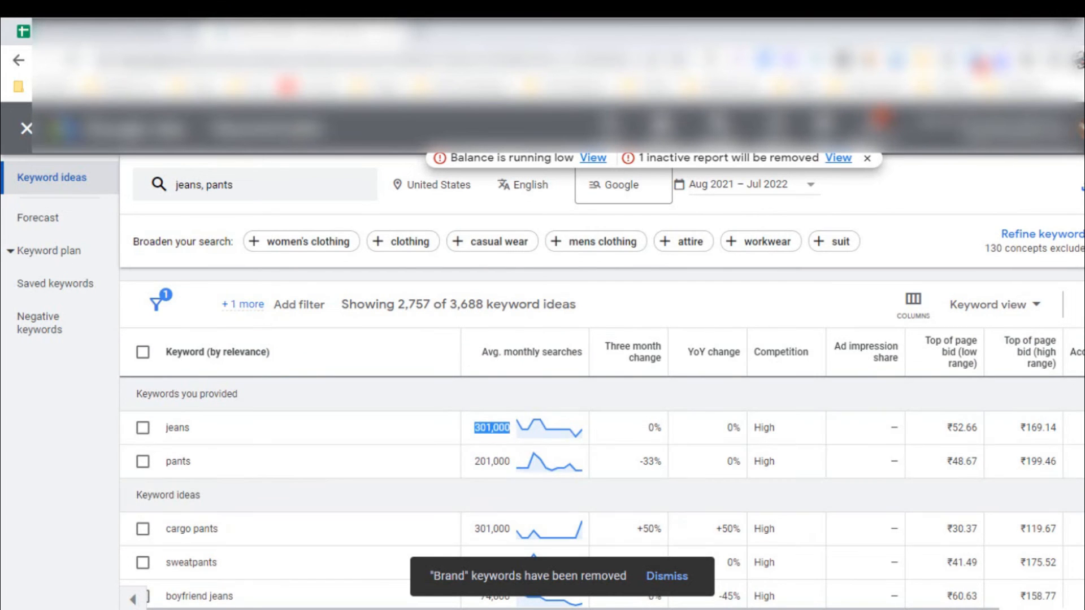
left_click(610, 539)
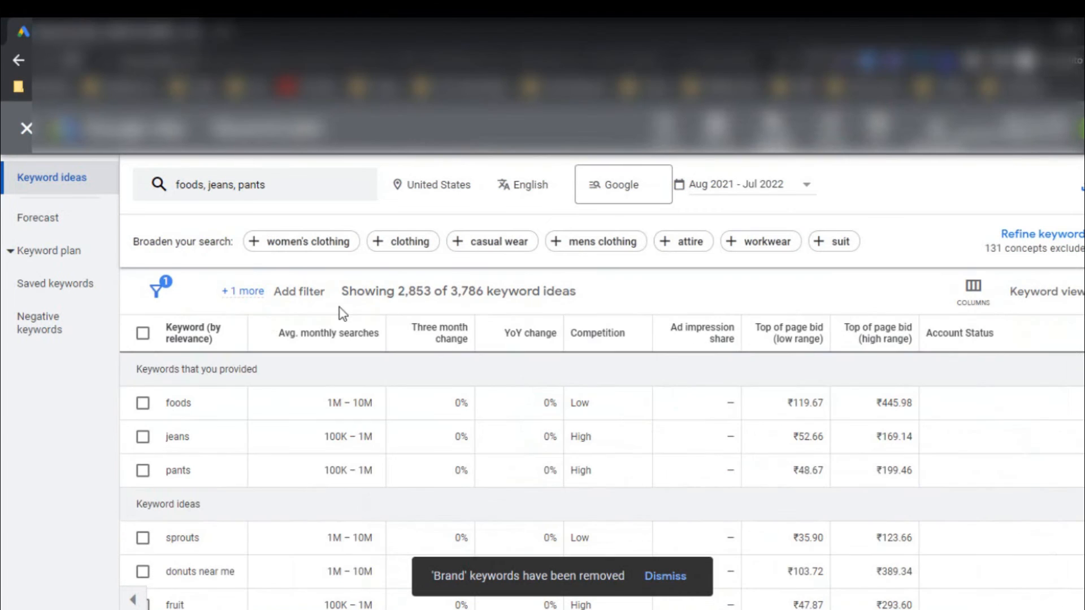
triple_click(340, 403)
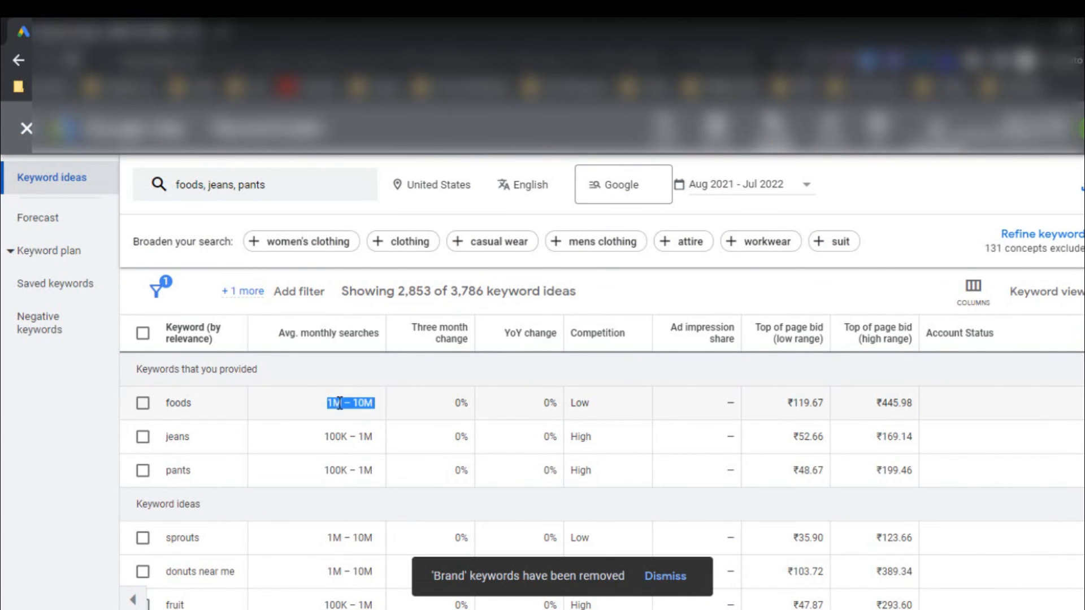
double_click(176, 402)
left_click(347, 400)
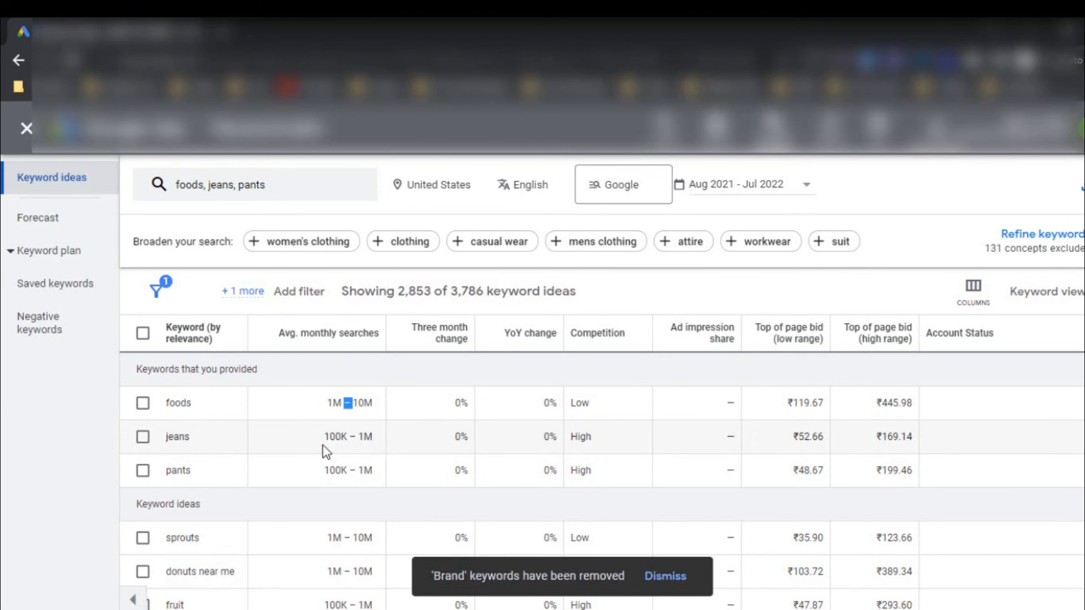
left_click(188, 435)
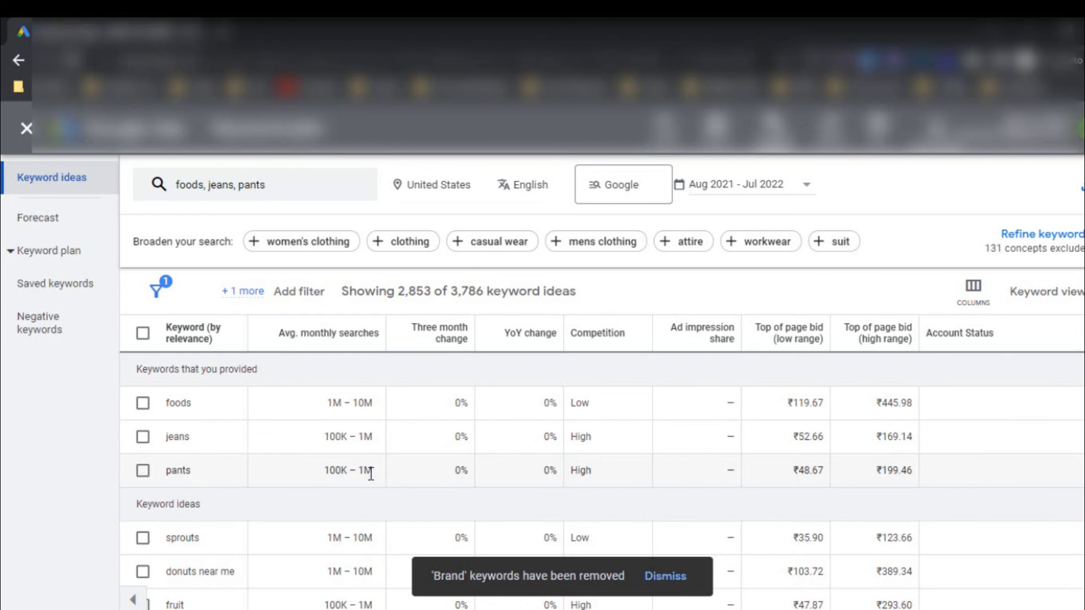
Switch between the two accounts' keyword ideas to compare the search figure for jeans with the range for pants.
mouse_move(504, 609)
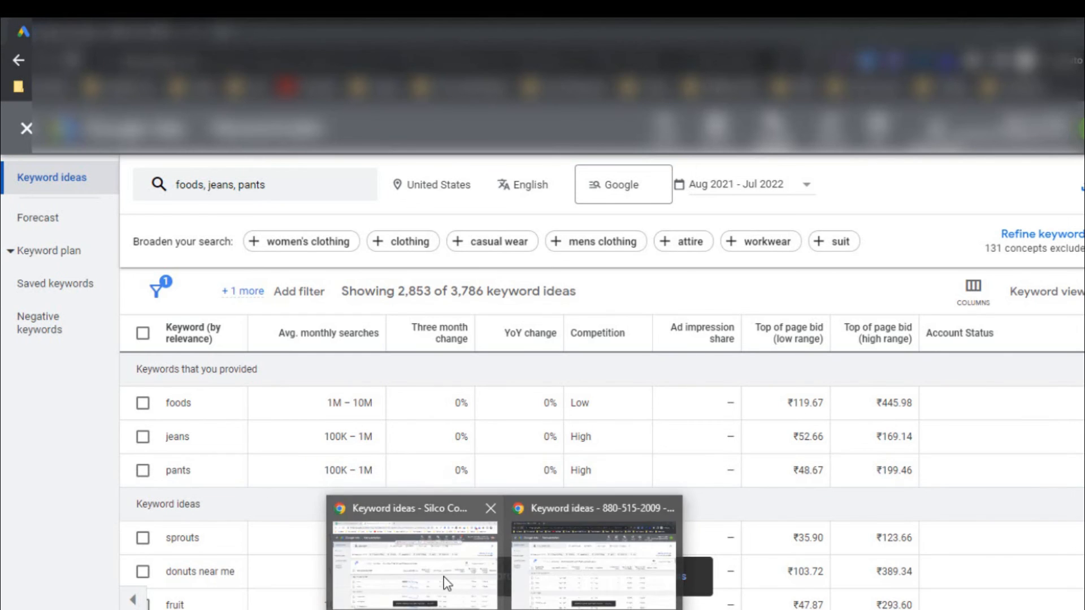
left_click(444, 578)
double_click(477, 432)
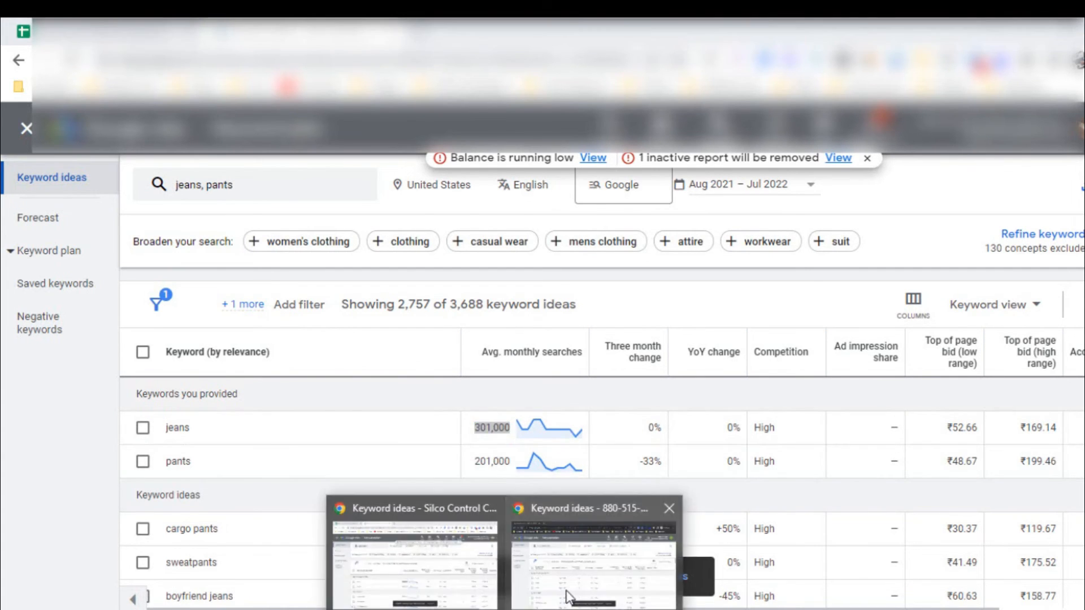
left_click(587, 556)
double_click(334, 466)
left_click(506, 547)
mouse_move(442, 589)
left_click(416, 547)
left_click(568, 579)
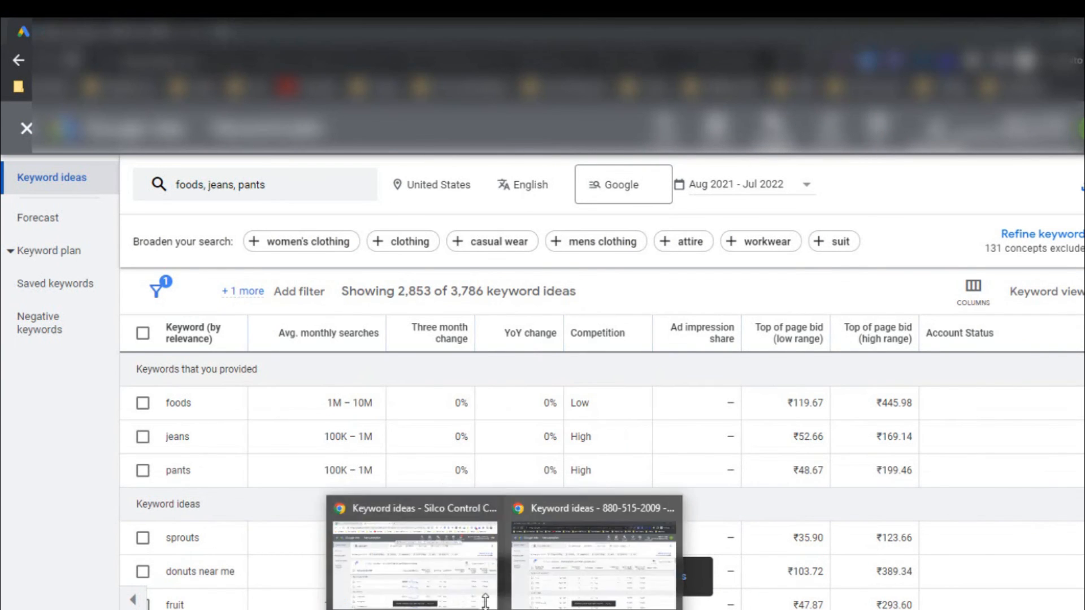
Compare how the average monthly searches for the keyword jeans are reported in each account's keyword ideas.
left_click(598, 544)
double_click(173, 428)
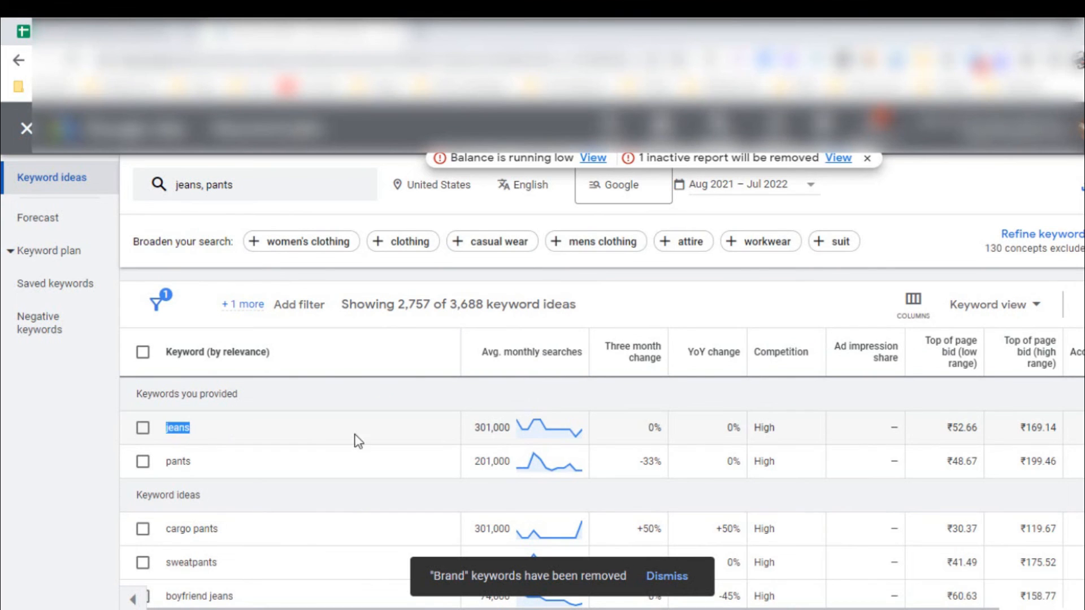
left_click(575, 580)
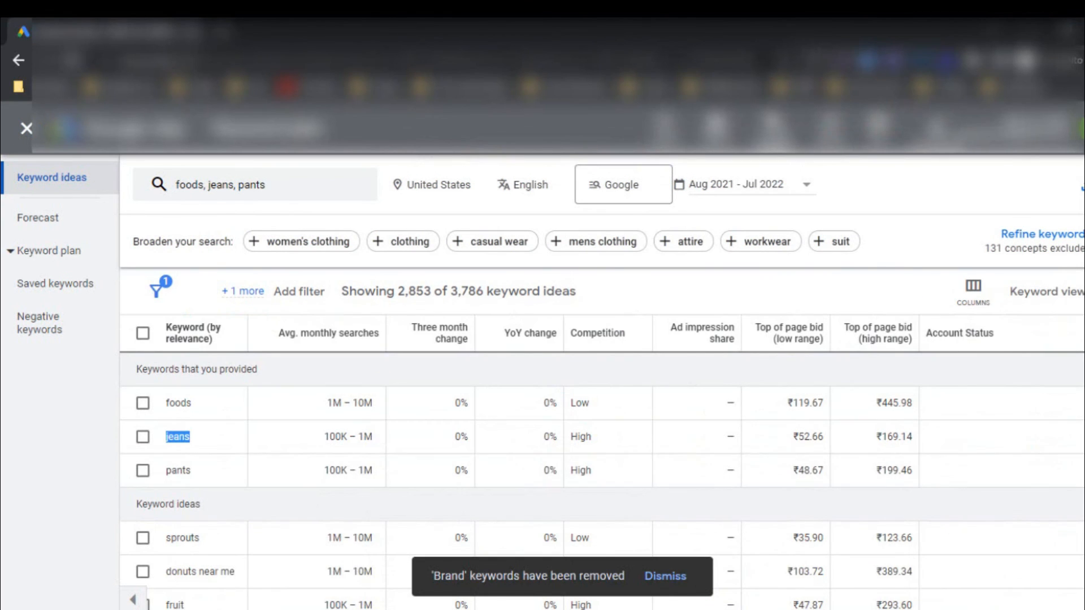
mouse_move(470, 580)
left_click(447, 537)
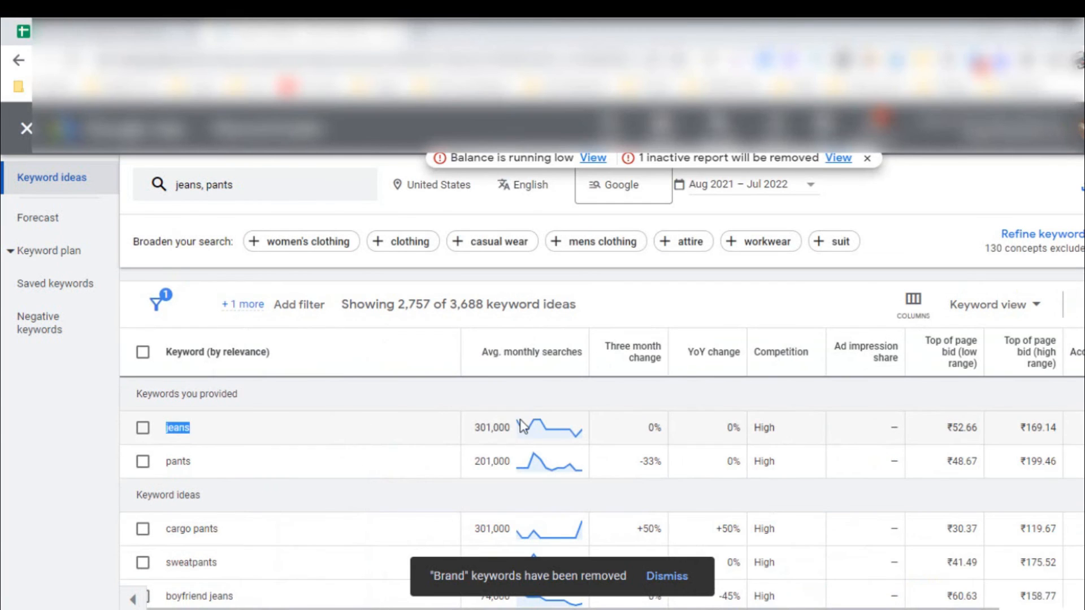
double_click(486, 430)
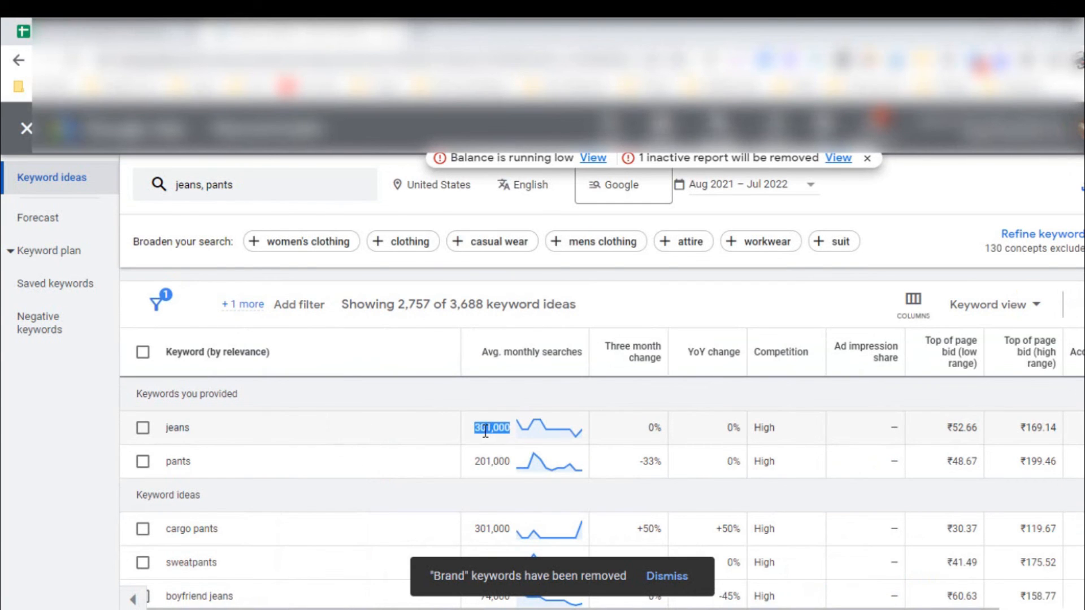
mouse_move(470, 580)
left_click(575, 581)
left_click(245, 471)
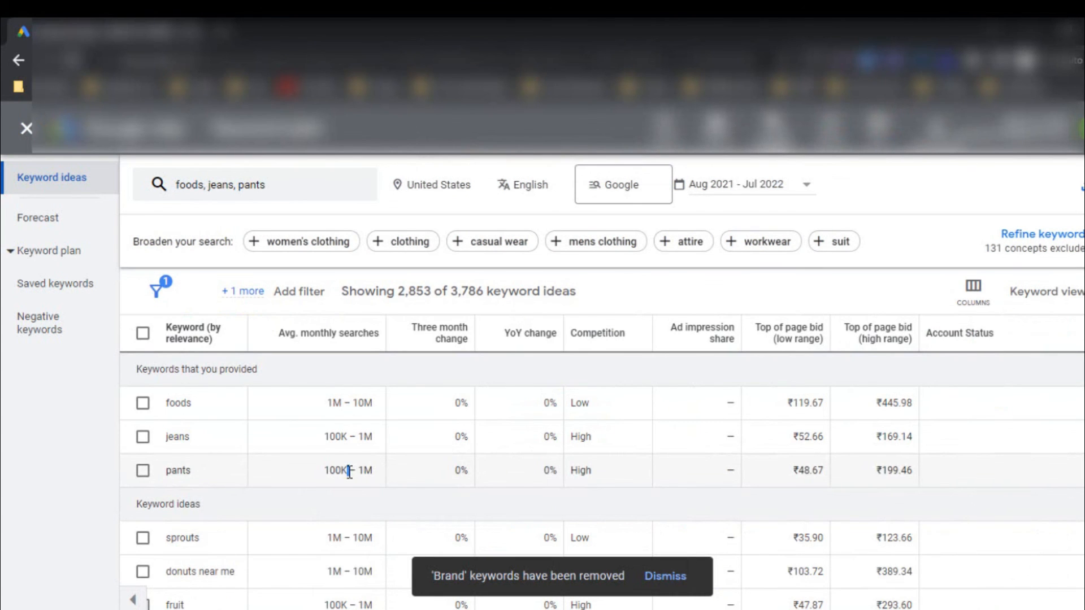
left_click(475, 607)
left_click(435, 577)
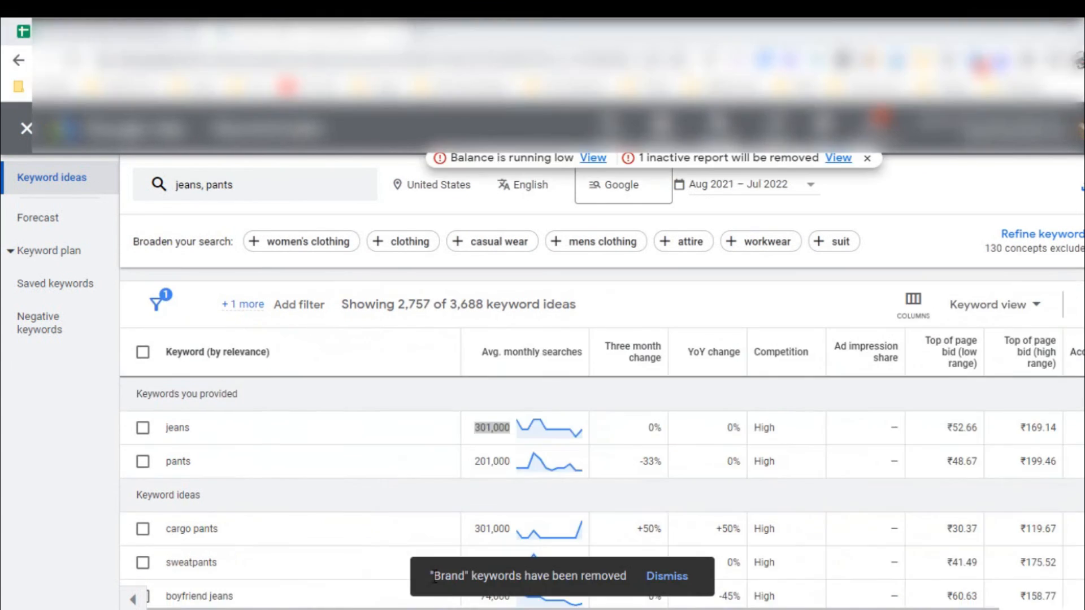
Examine the average monthly searches for pants, compare the ranges for jeans and foods in the first account, and return to the second account.
double_click(490, 462)
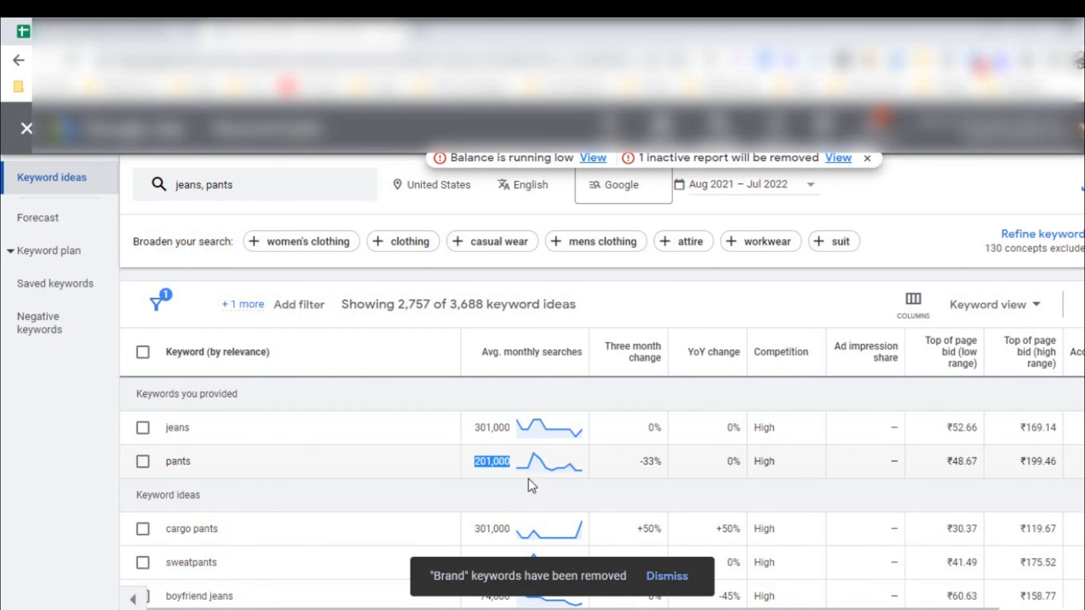
scroll(462, 510, "down", 1)
left_click(506, 609)
left_click(577, 535)
double_click(335, 436)
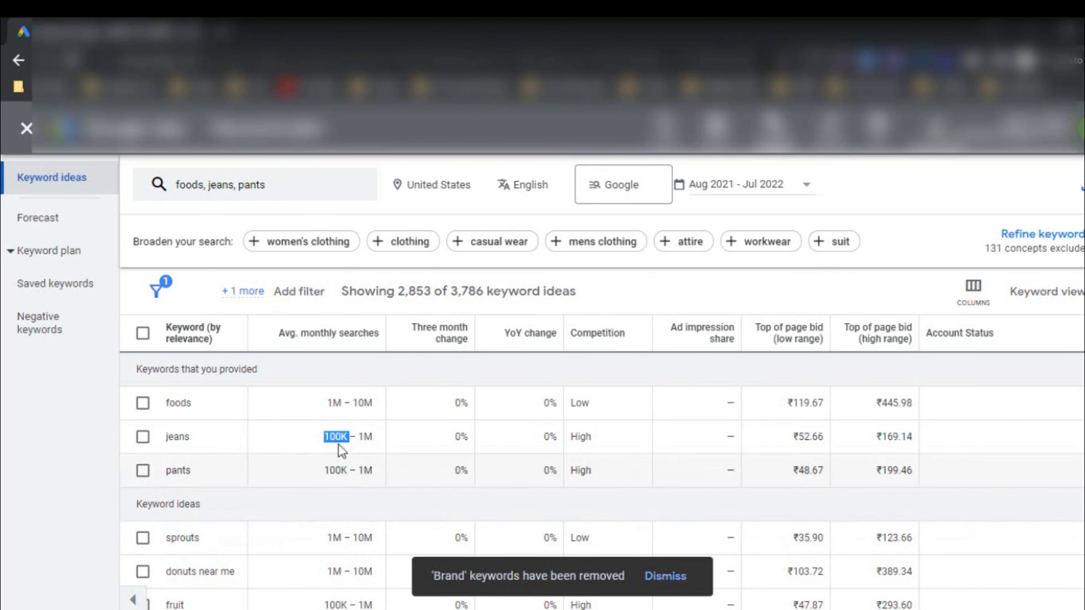
double_click(339, 401)
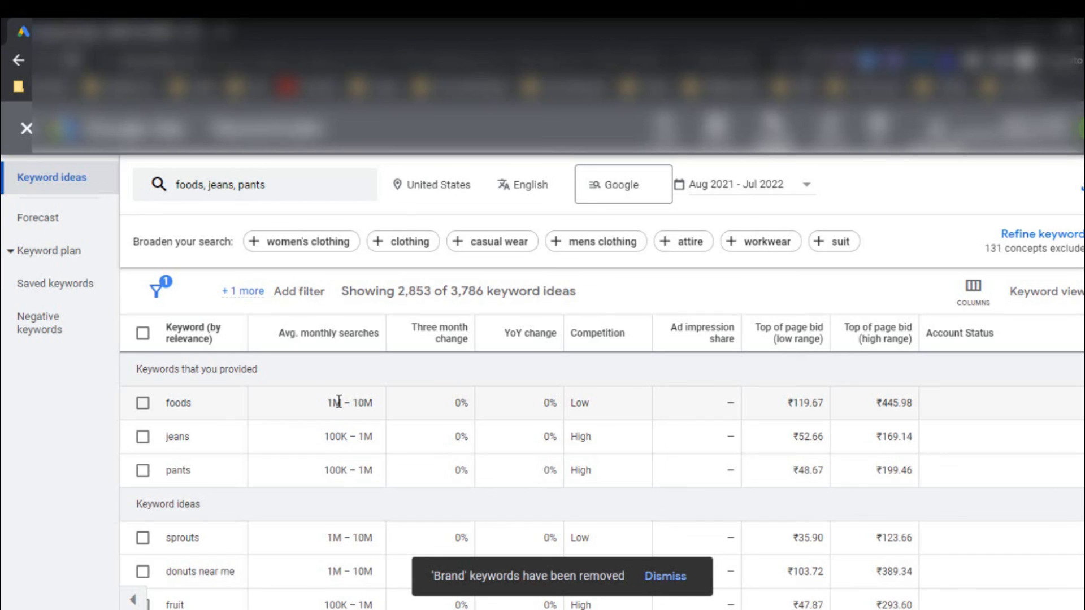
double_click(332, 402)
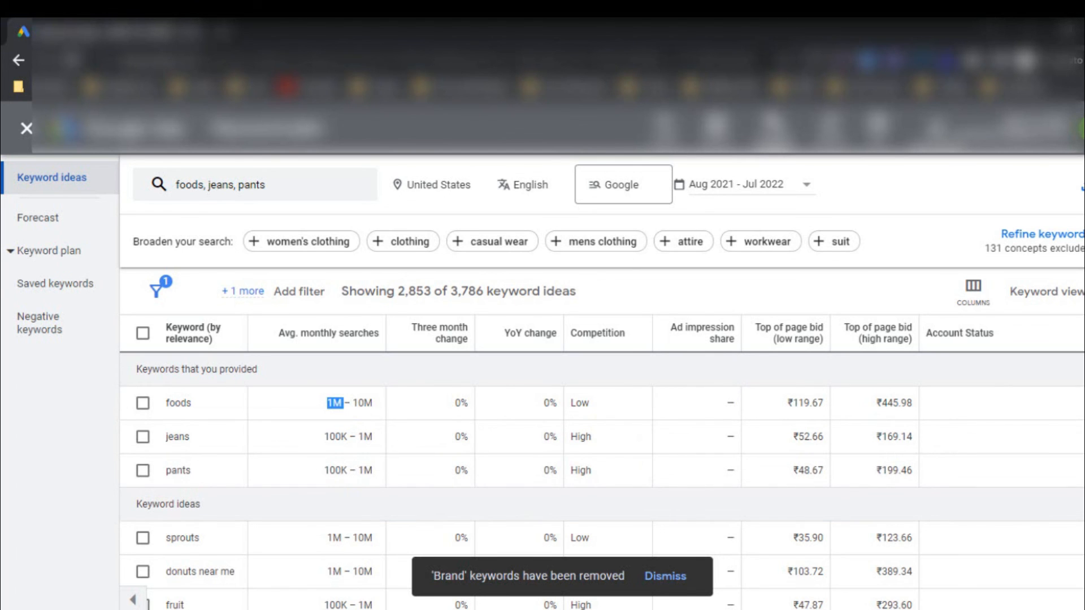
left_click(472, 583)
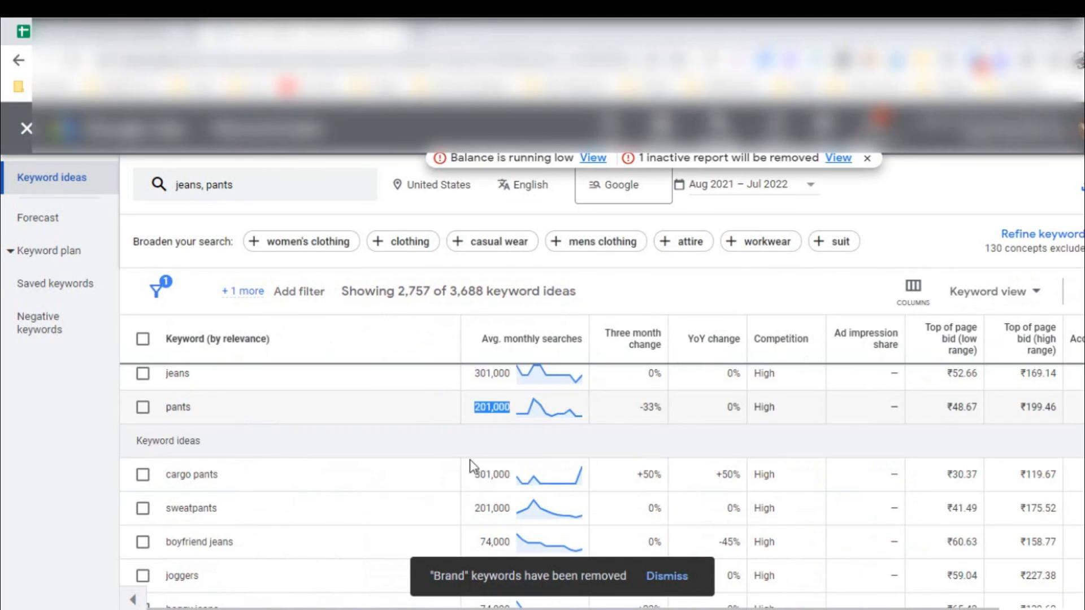